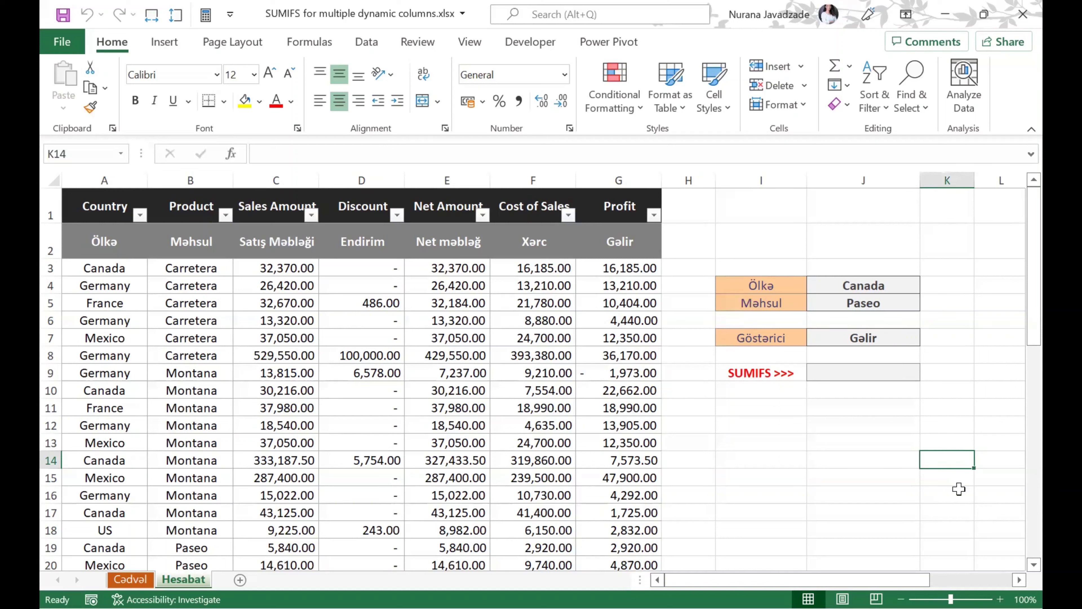
- Inspect the data columns and the Profit formula in G3, leaving it unchanged
left_click(897, 371)
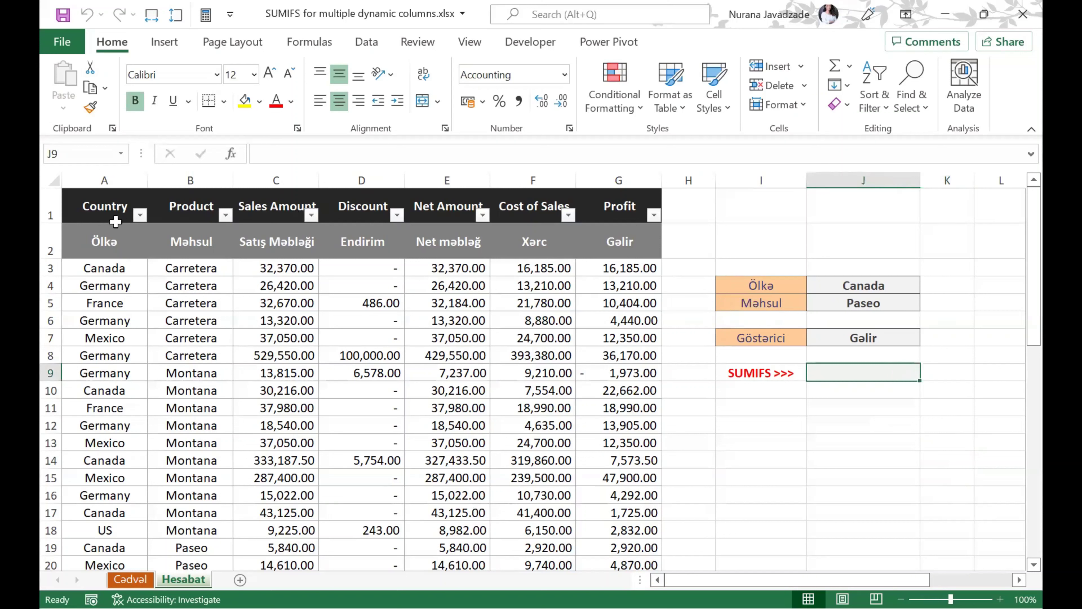
left_click(104, 179)
left_click(175, 179)
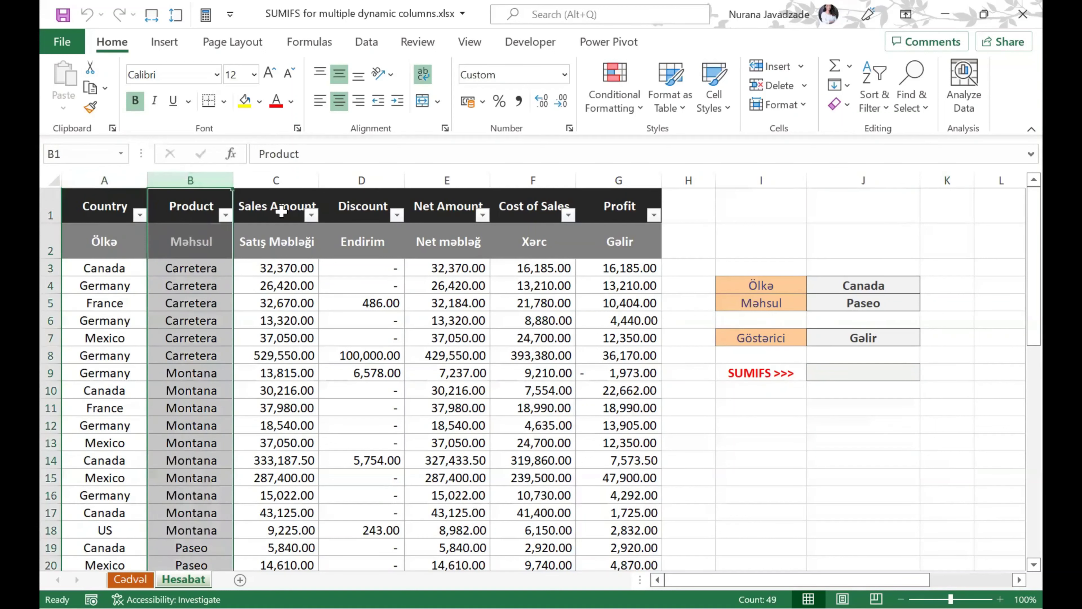
left_click_drag(175, 179, 332, 180)
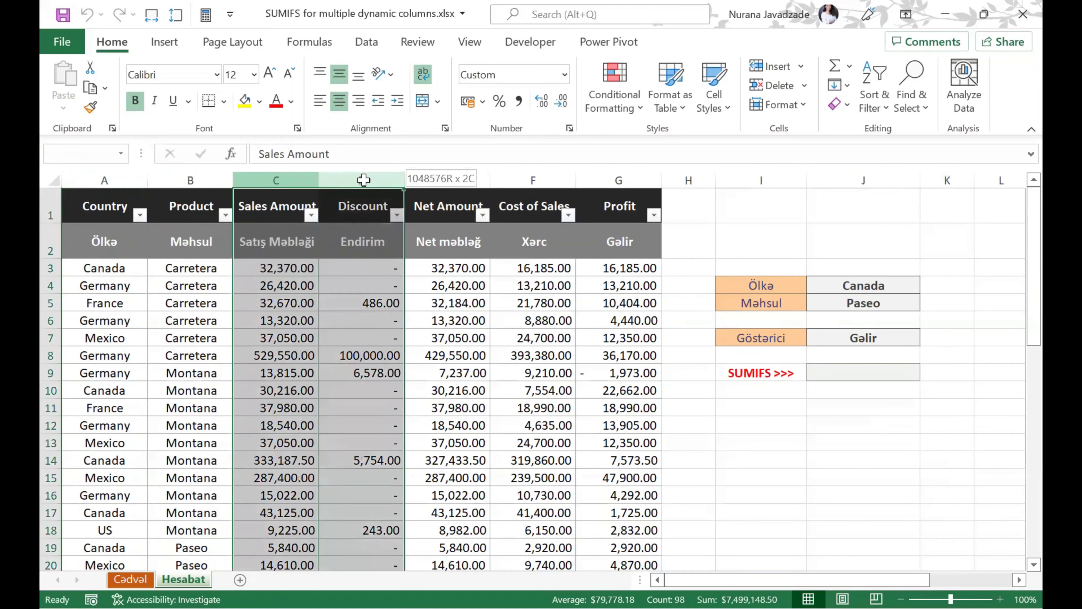
left_click_drag(332, 180, 588, 175)
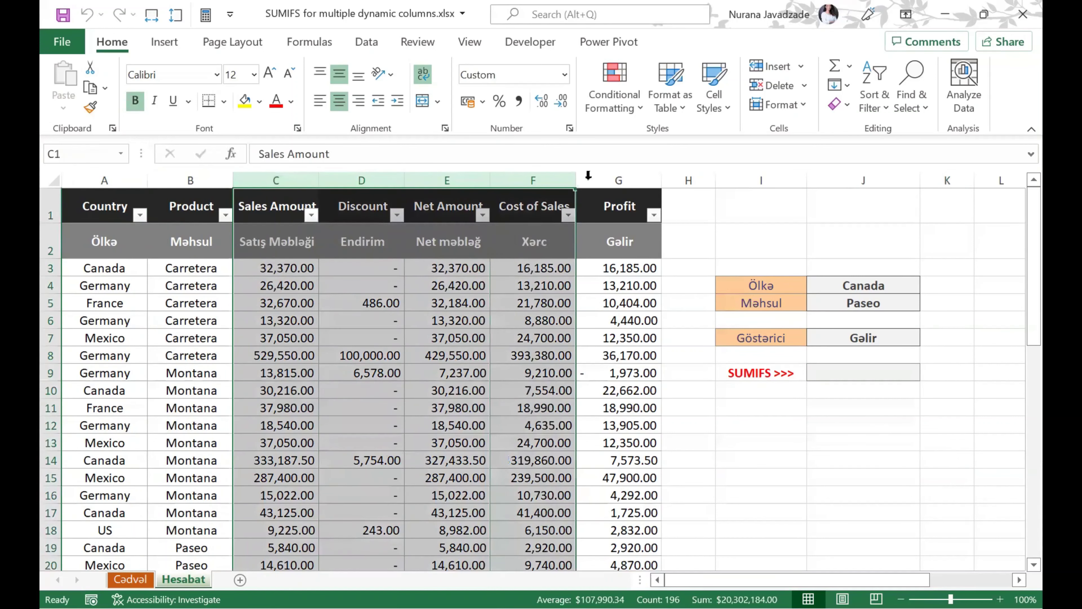
left_click(604, 177)
left_click(610, 267)
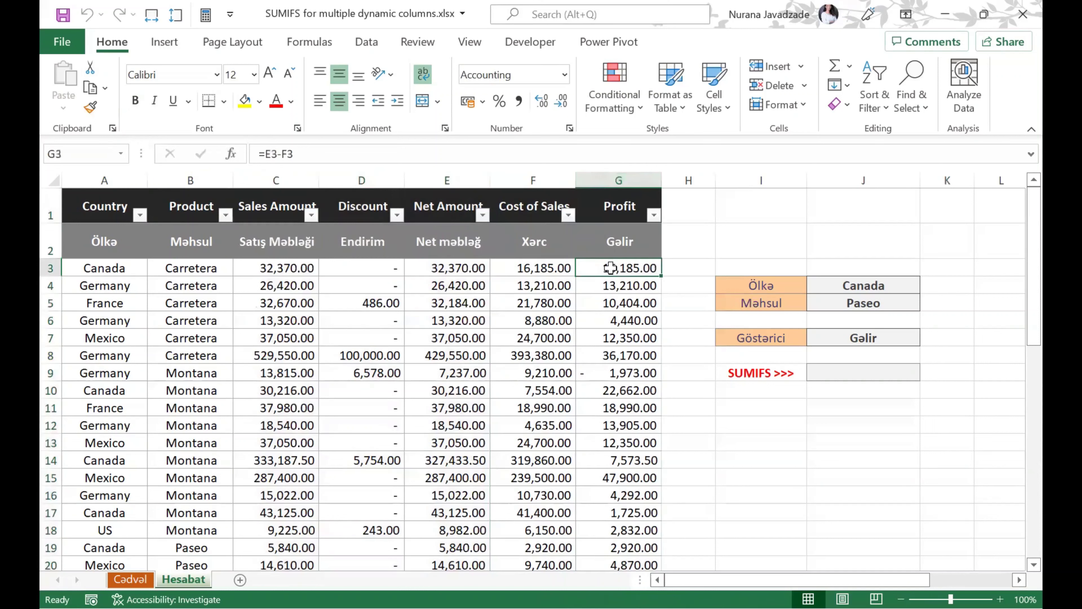
double_click(611, 267)
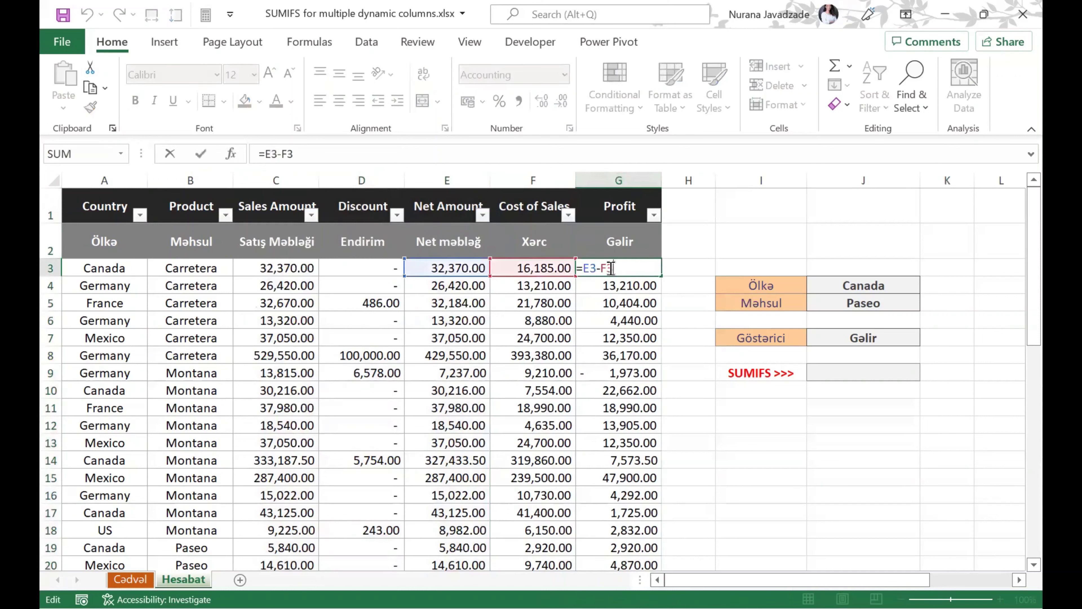
key("Escape")
- Start a SUMIFS entry in J9, then cancel it
left_click(848, 375)
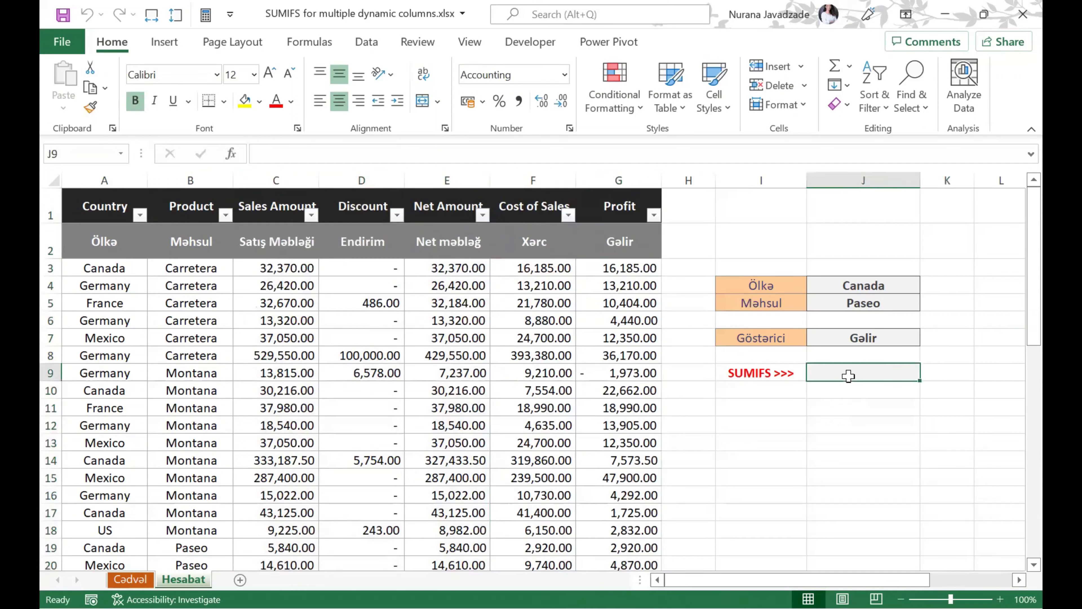
type("=s")
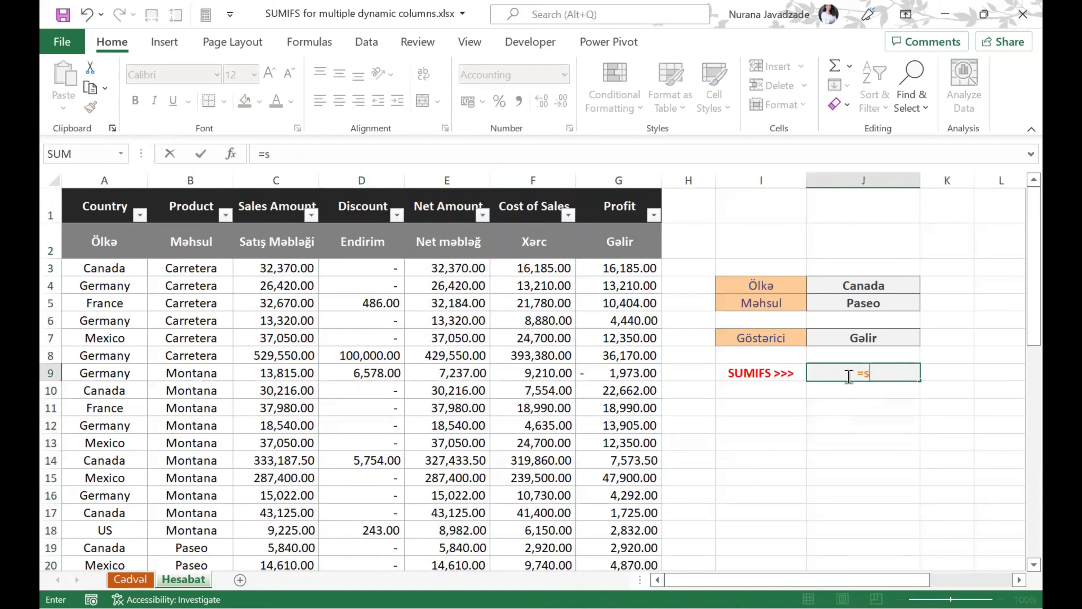
type("umif")
key("Down")
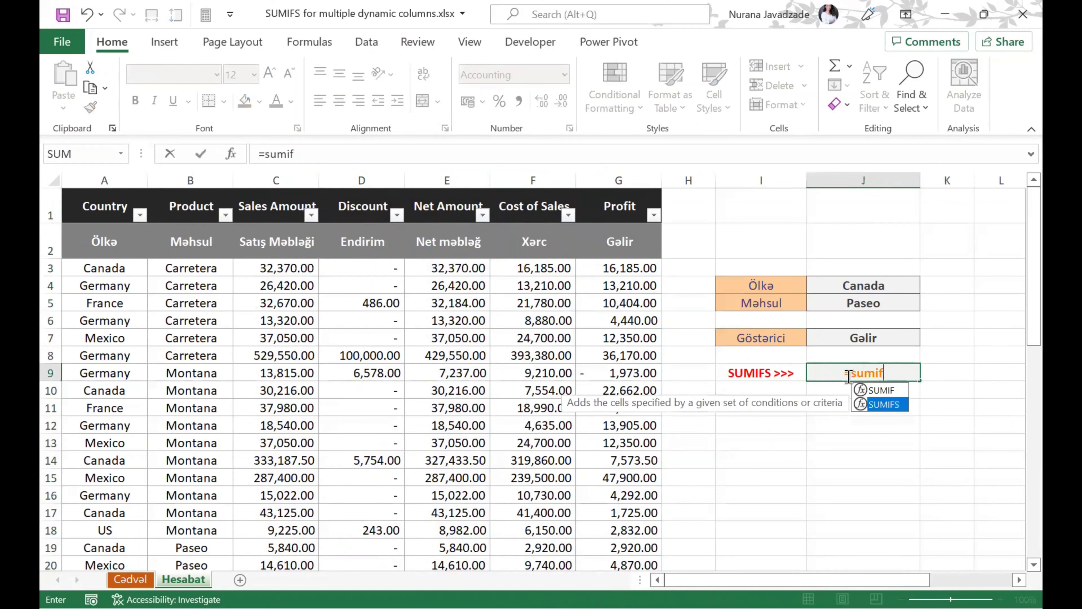
key("Tab")
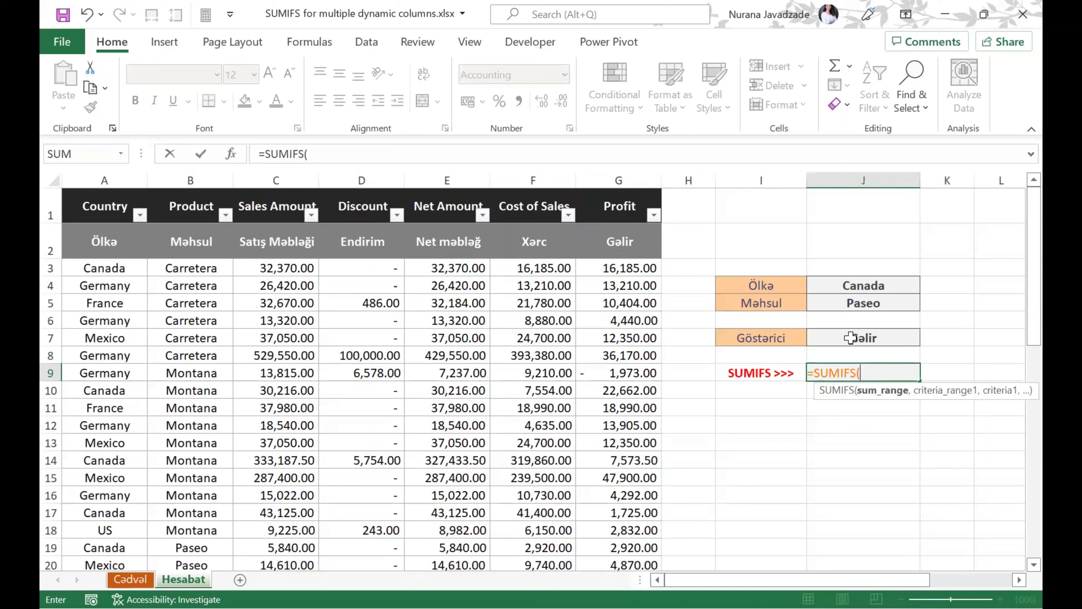
key("Escape")
- Review the country and product dropdowns in J4 and J5 and the indicator in J7
left_click_drag(765, 284, 864, 286)
left_click(867, 286)
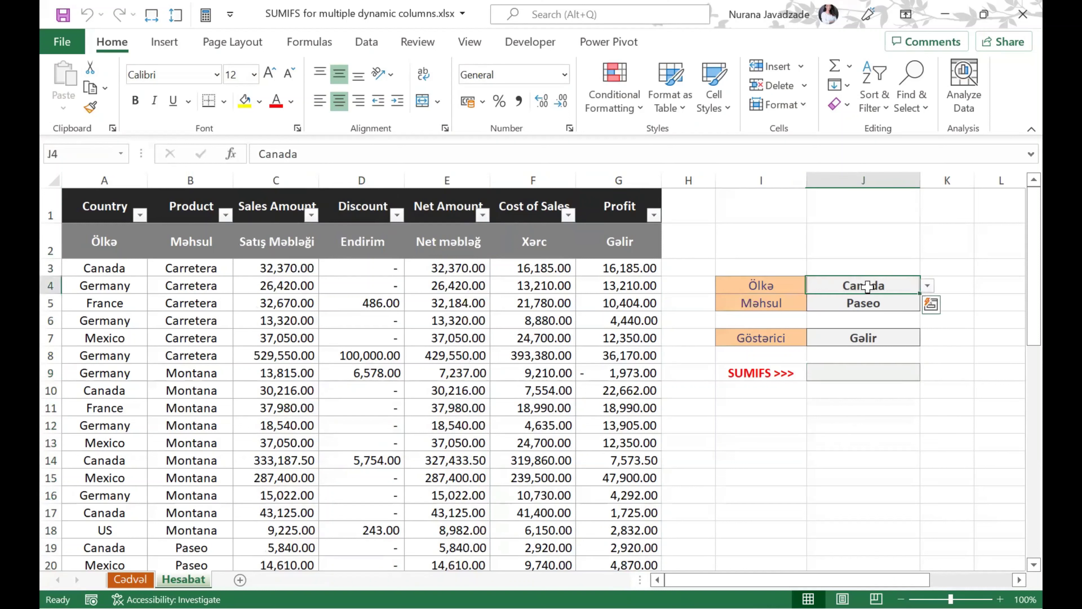
left_click(928, 286)
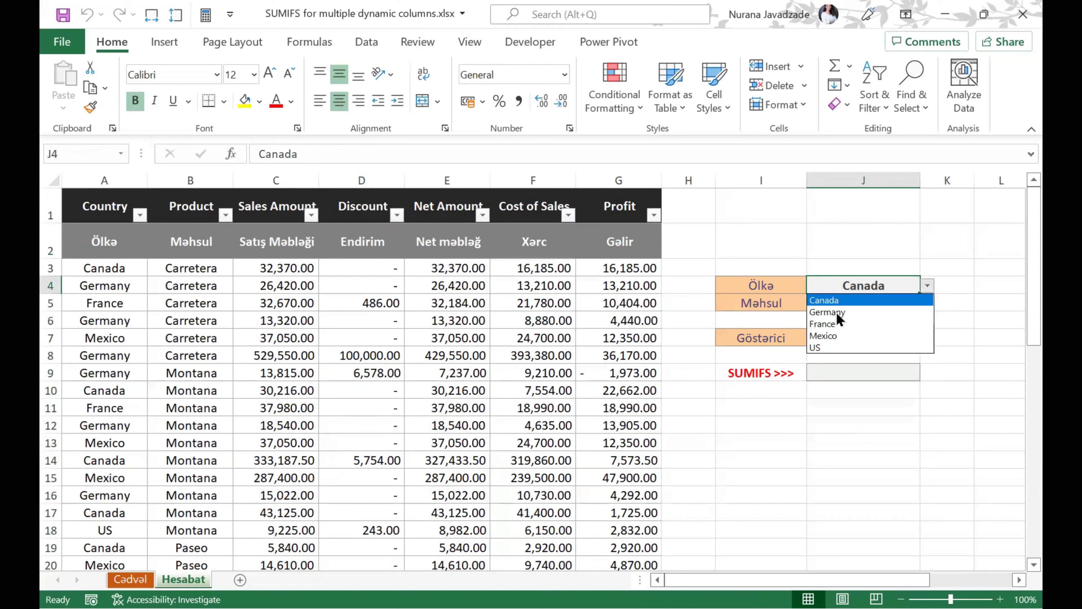
key("Escape")
left_click(886, 303)
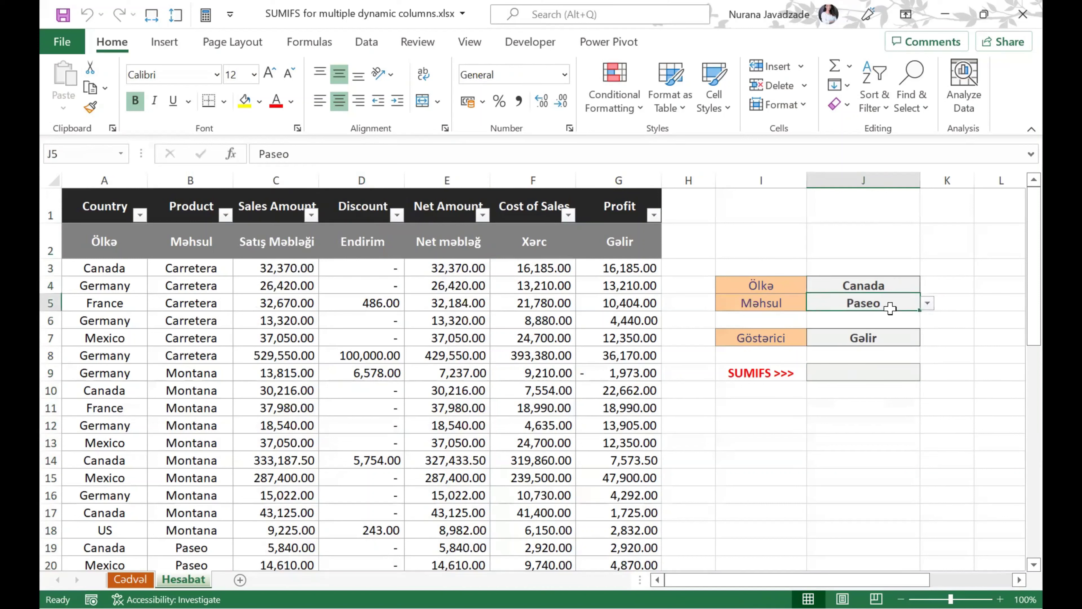
left_click(928, 303)
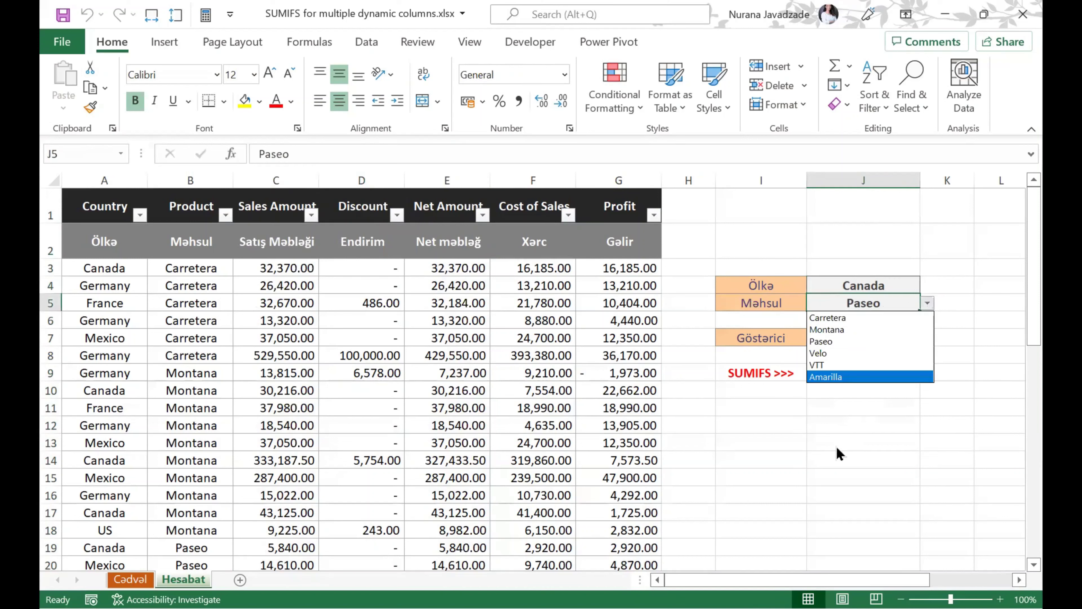
key("Escape")
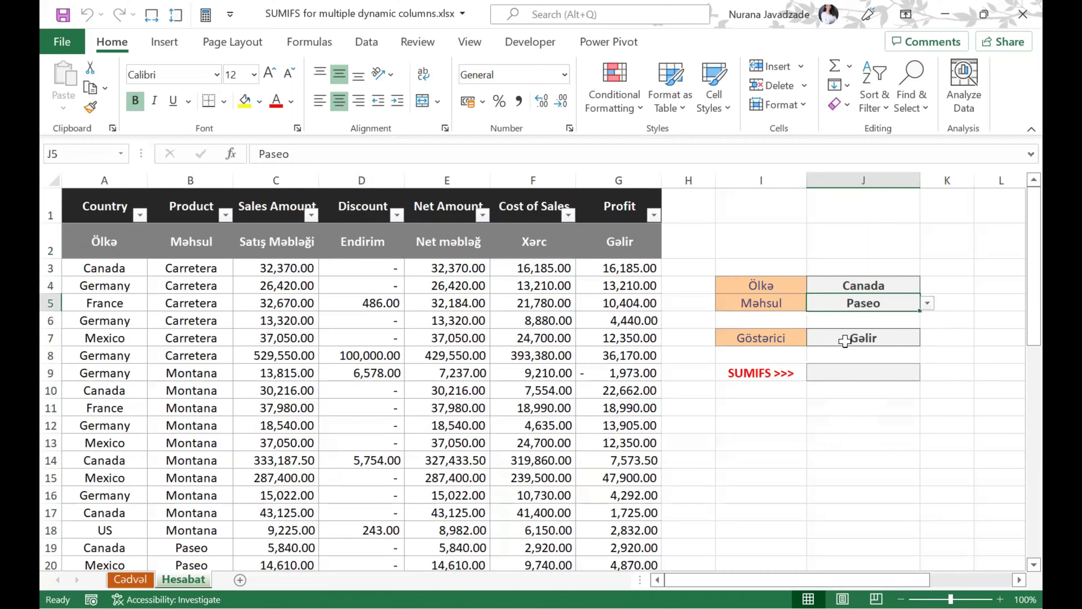
left_click(771, 338)
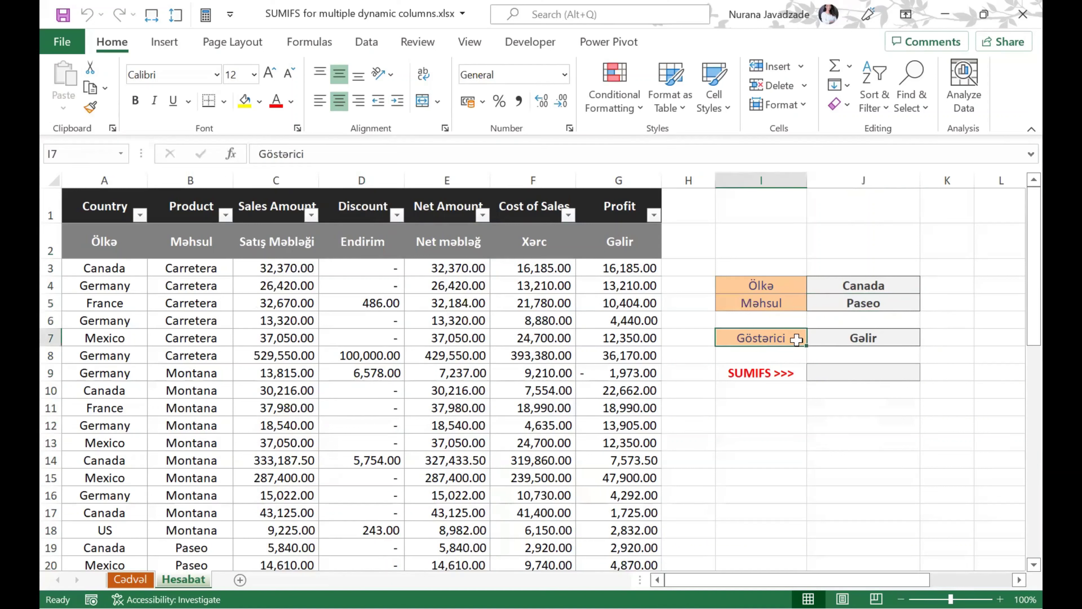
left_click(827, 341)
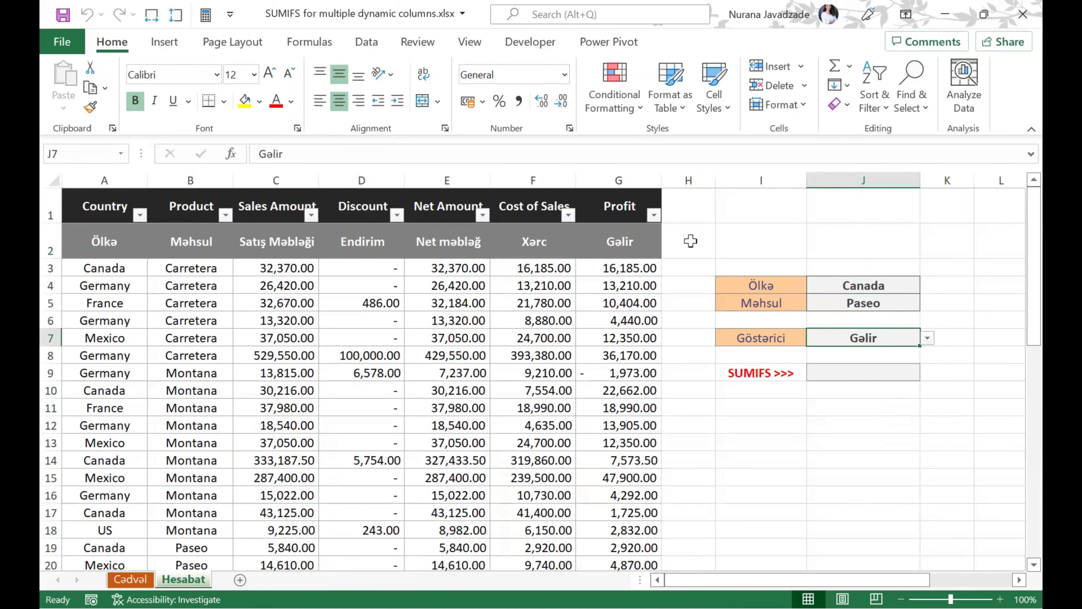
left_click(624, 180)
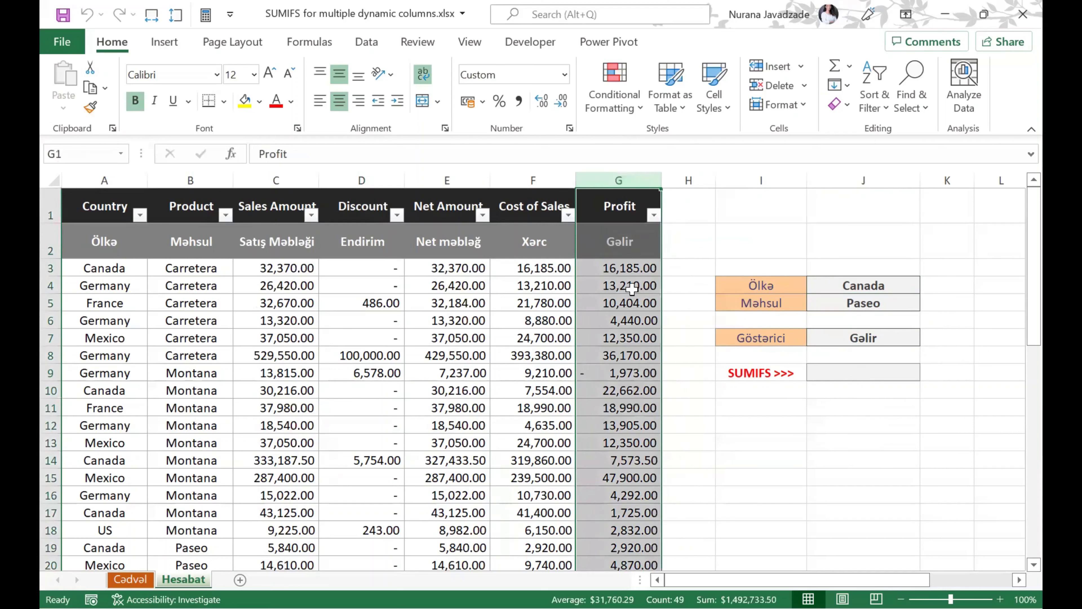
- Begin =SUMIFS( in J9 with G3:G49 as the sum range, followed by a comma
left_click(833, 371)
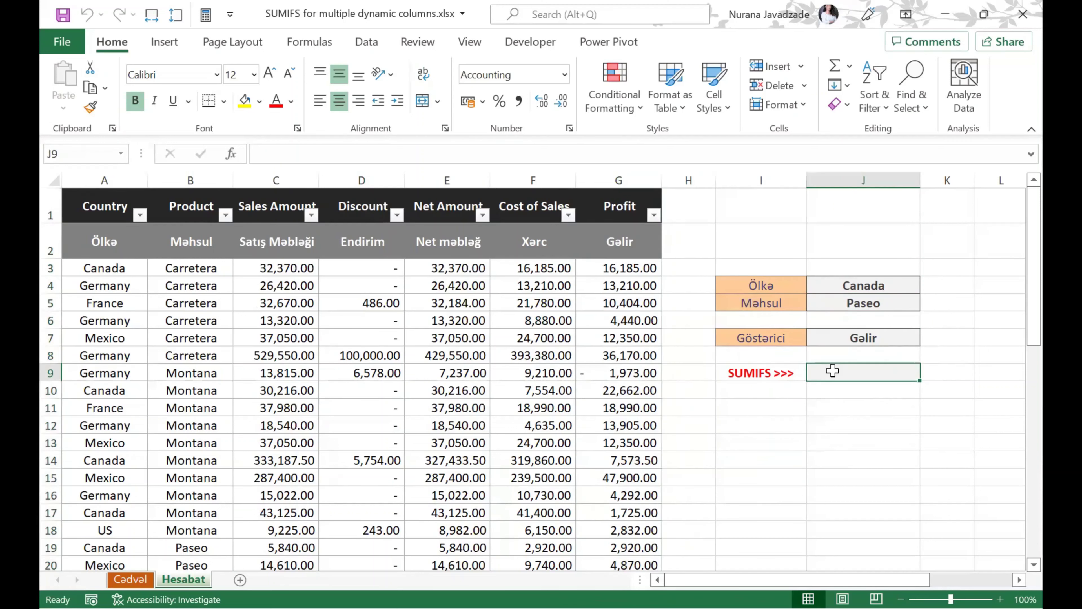
type("=sumf")
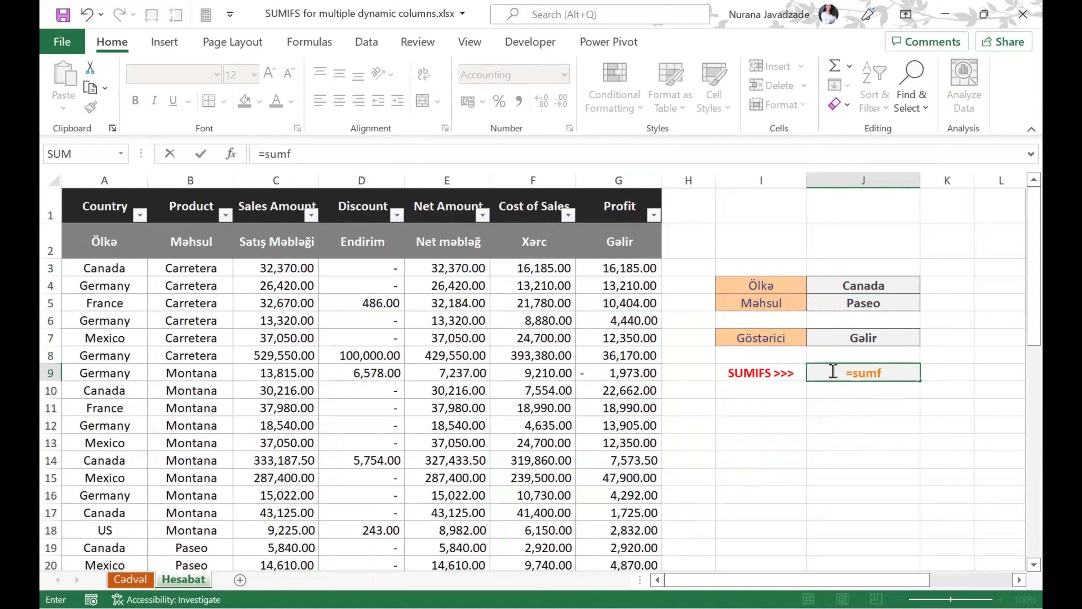
key("BackSpace")
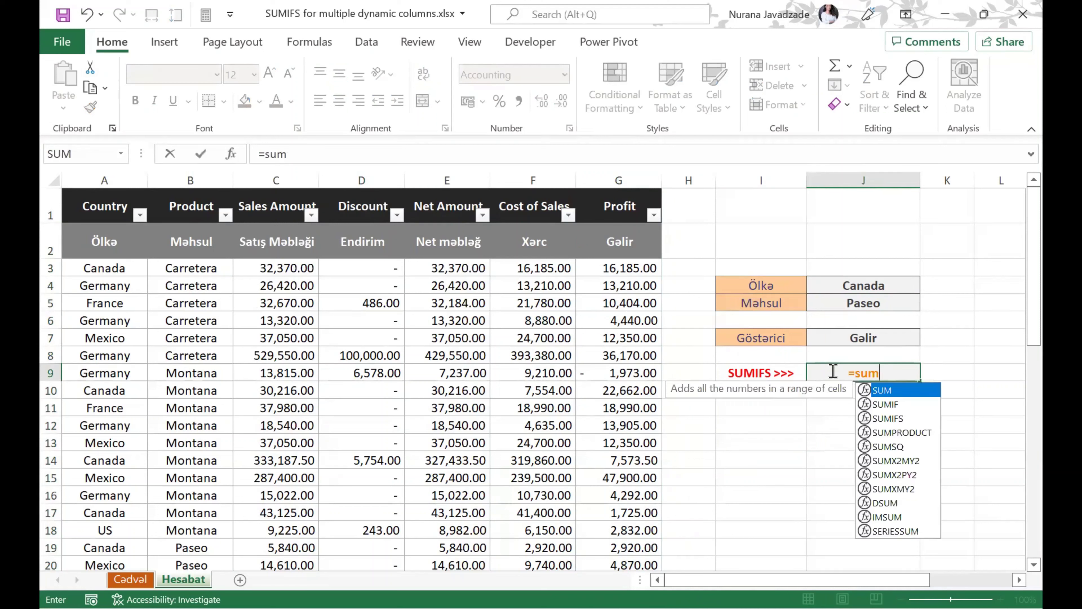
key("Down")
key("Down")
key("Tab")
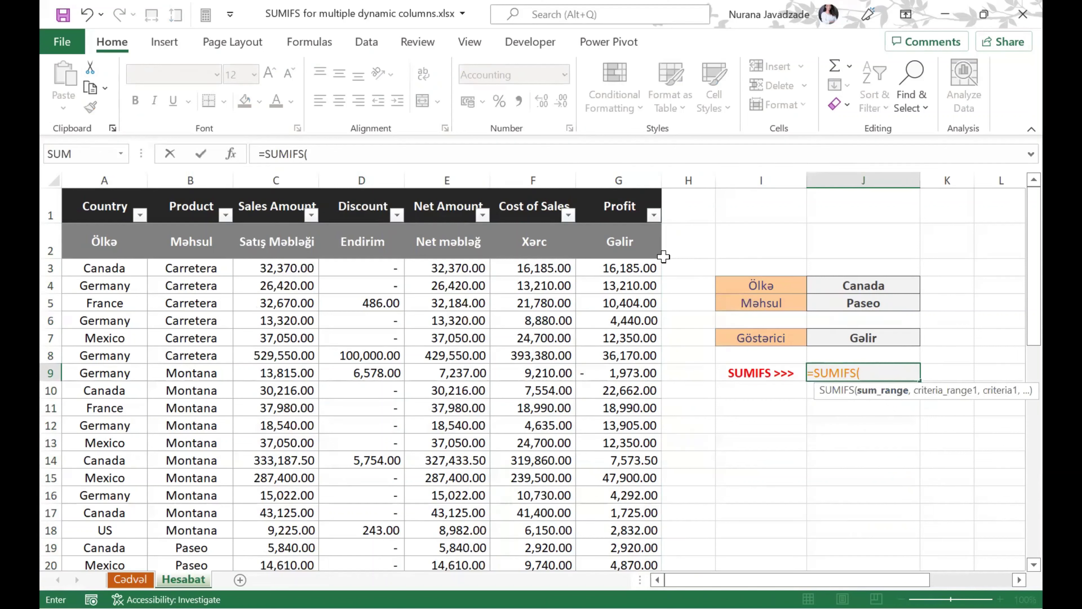
left_click(629, 272)
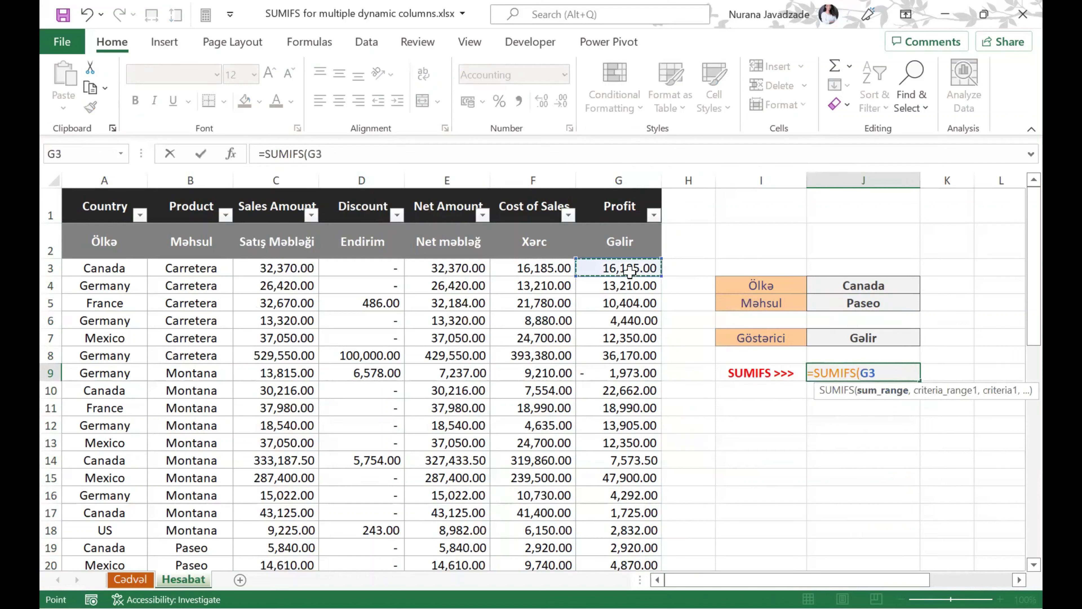
key("ctrl+shift+Down")
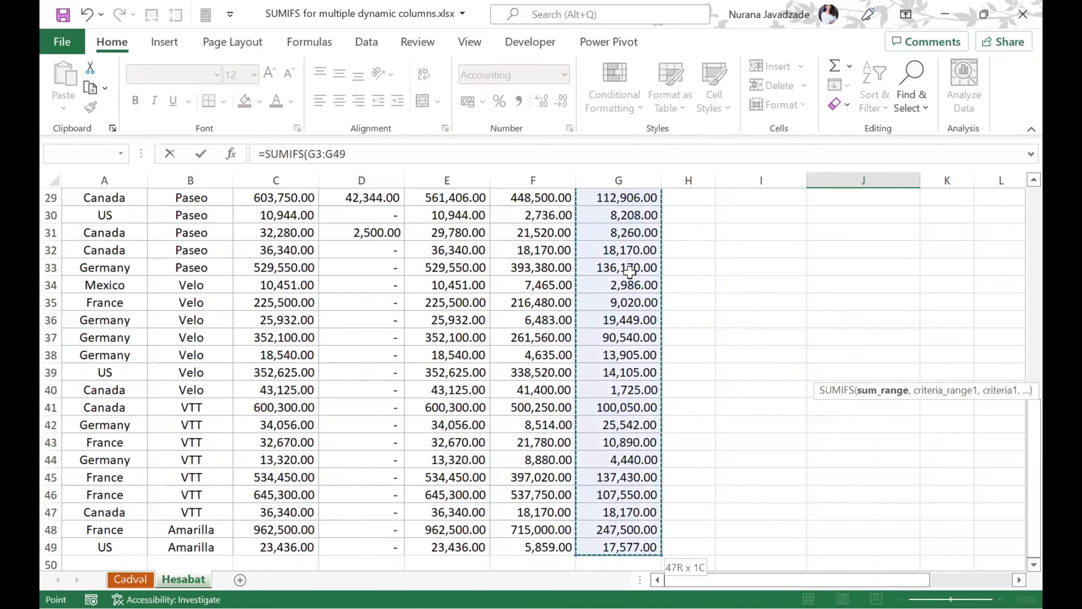
type(",")
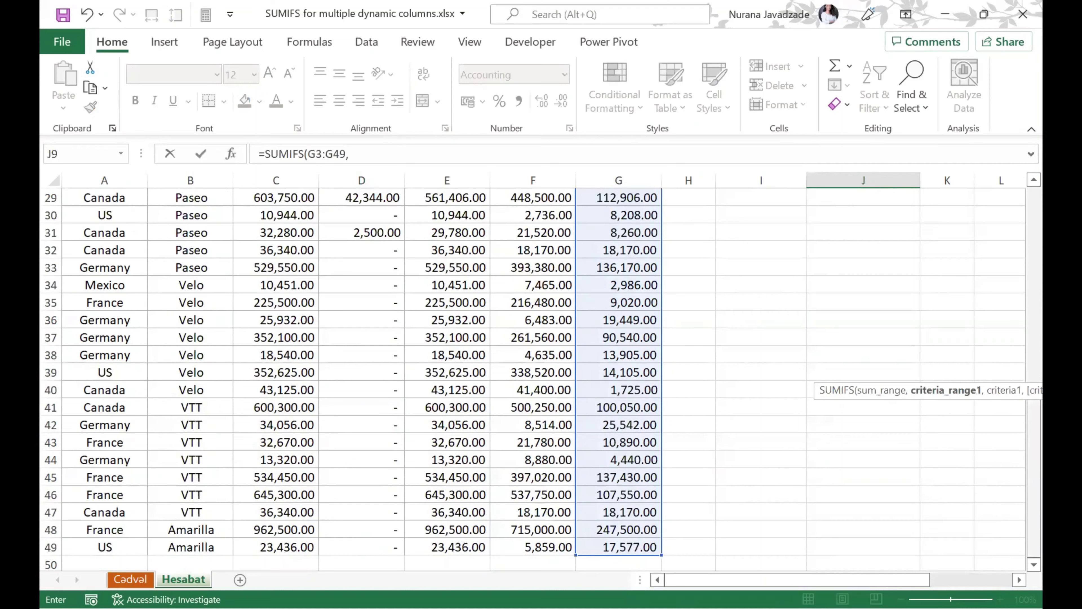
left_click_drag(1034, 533, 1034, 273)
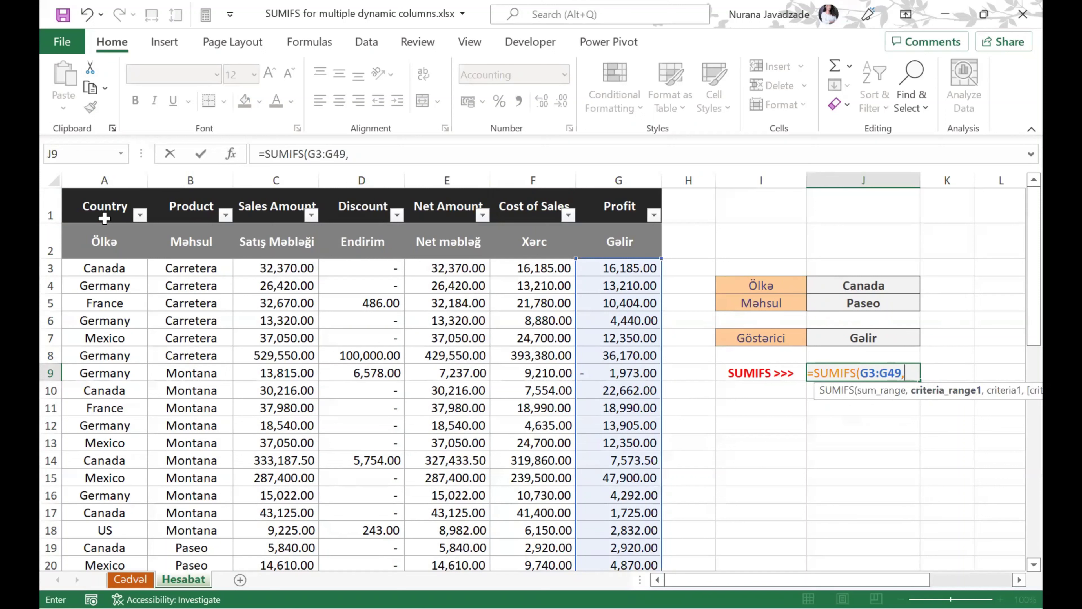
- Add the country criteria pair A3:A49 and J4 to the SUMIFS
left_click(115, 267)
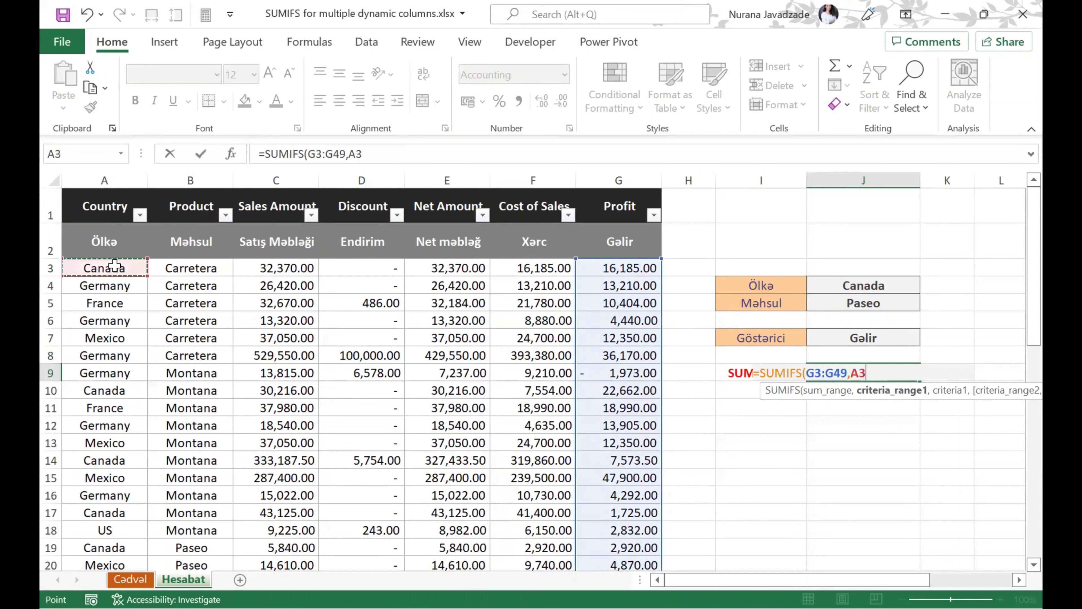
key("ctrl+shift+Down")
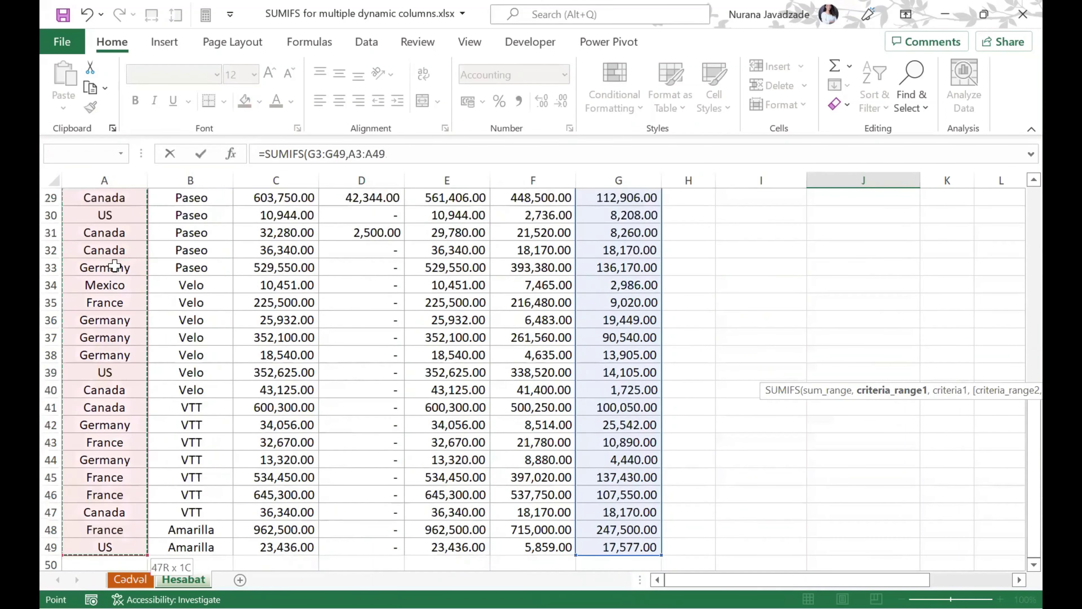
type(",")
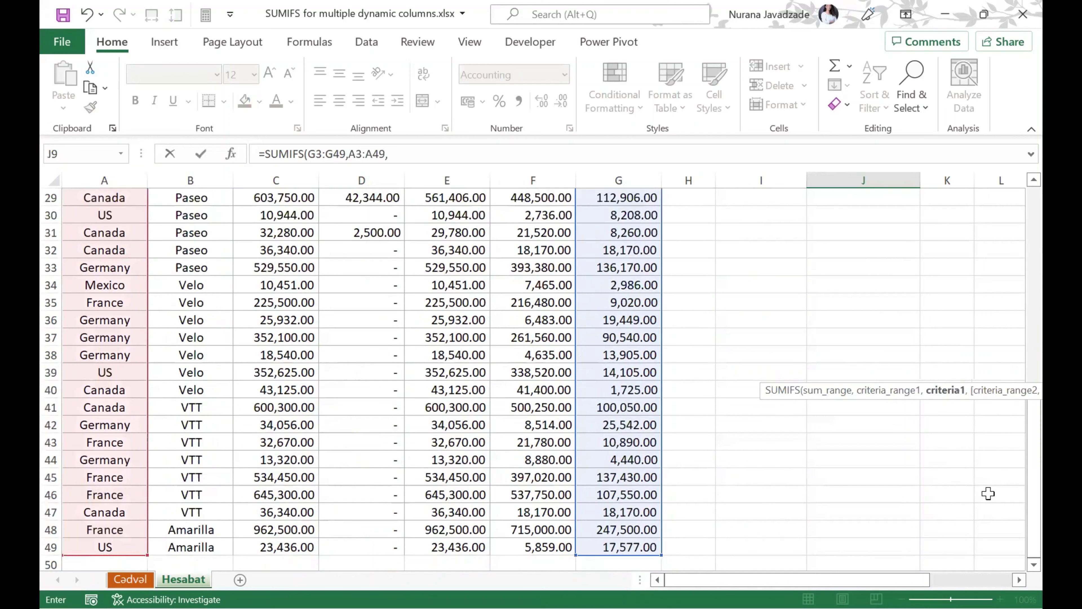
scroll(894, 375, "up", 10)
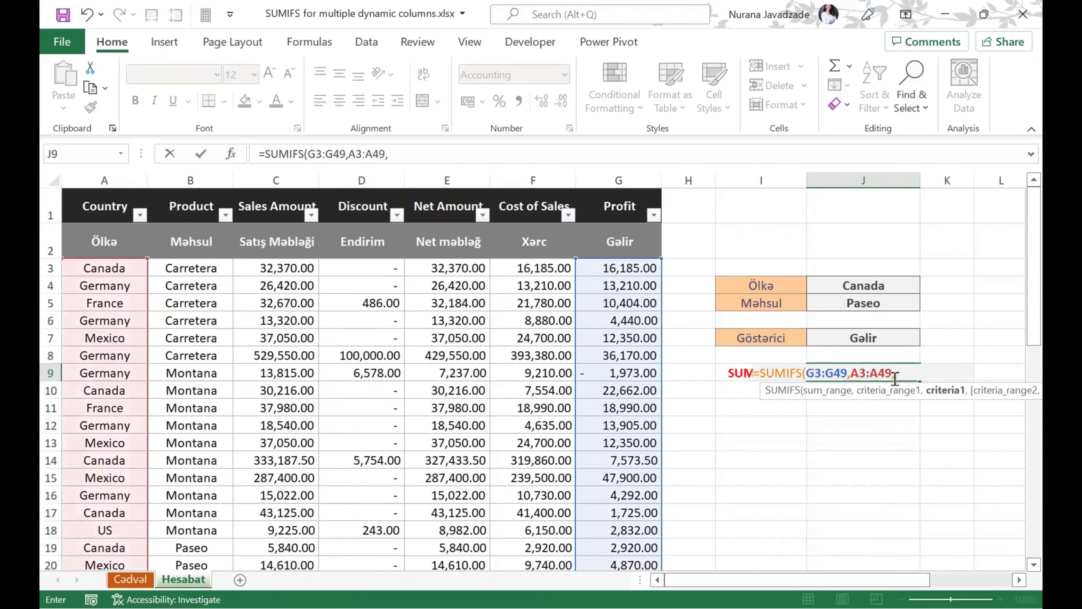
left_click(878, 278)
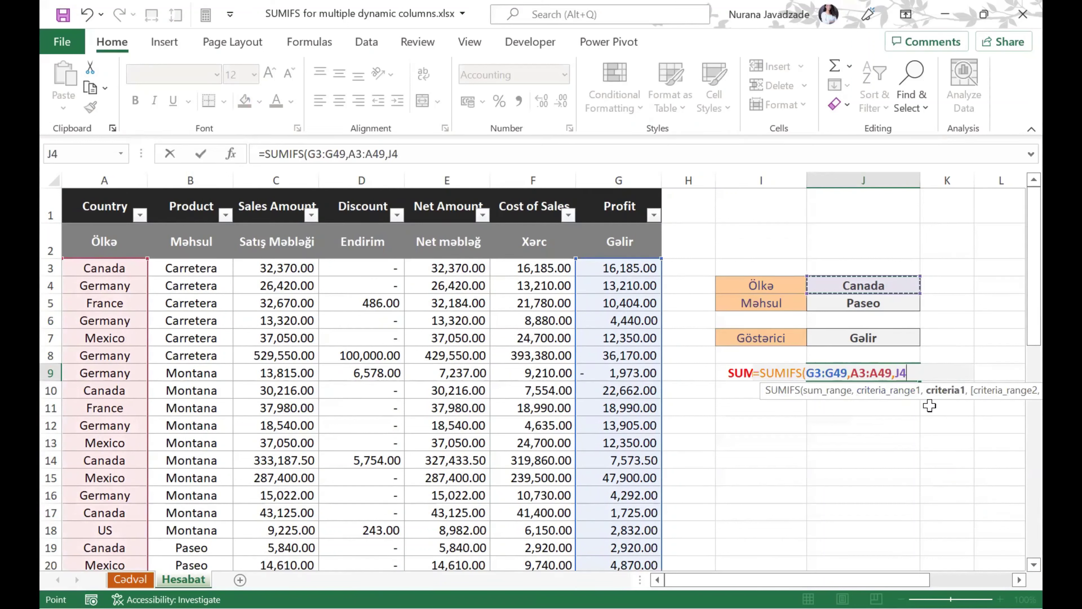
type(",")
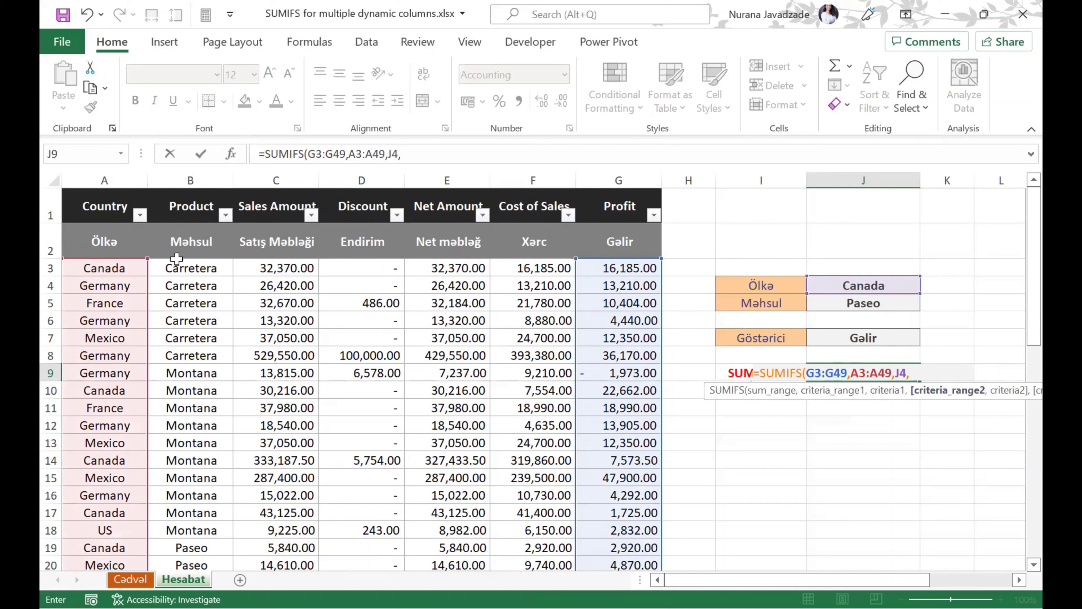
- Add the product pair B3:B49 and J5, then close and commit the formula for 164,918.00
left_click(205, 256)
left_click(205, 260)
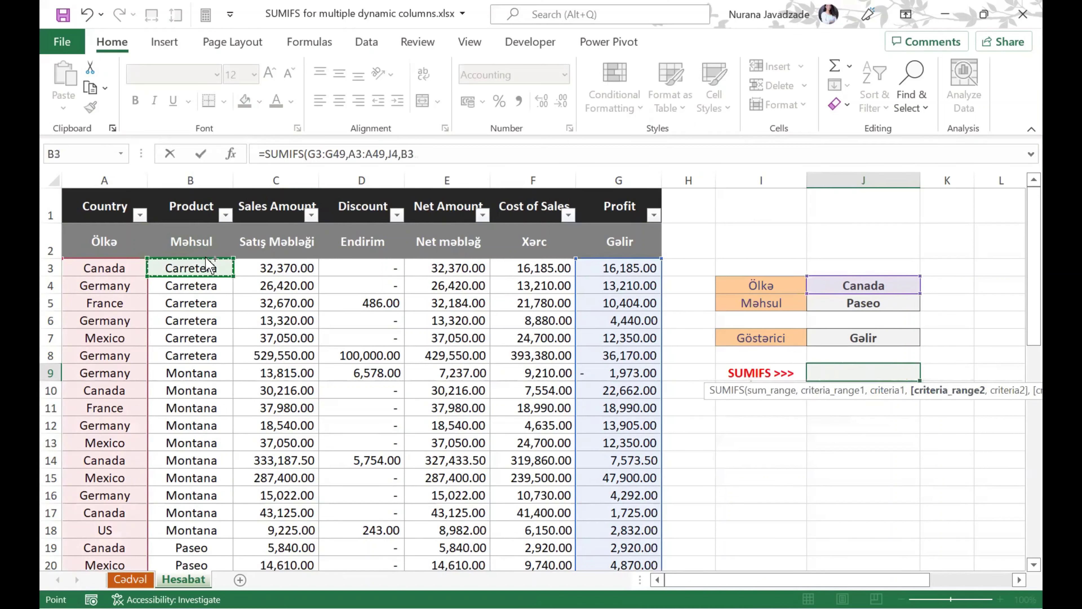
key("ctrl+shift+Down")
type(":B49,")
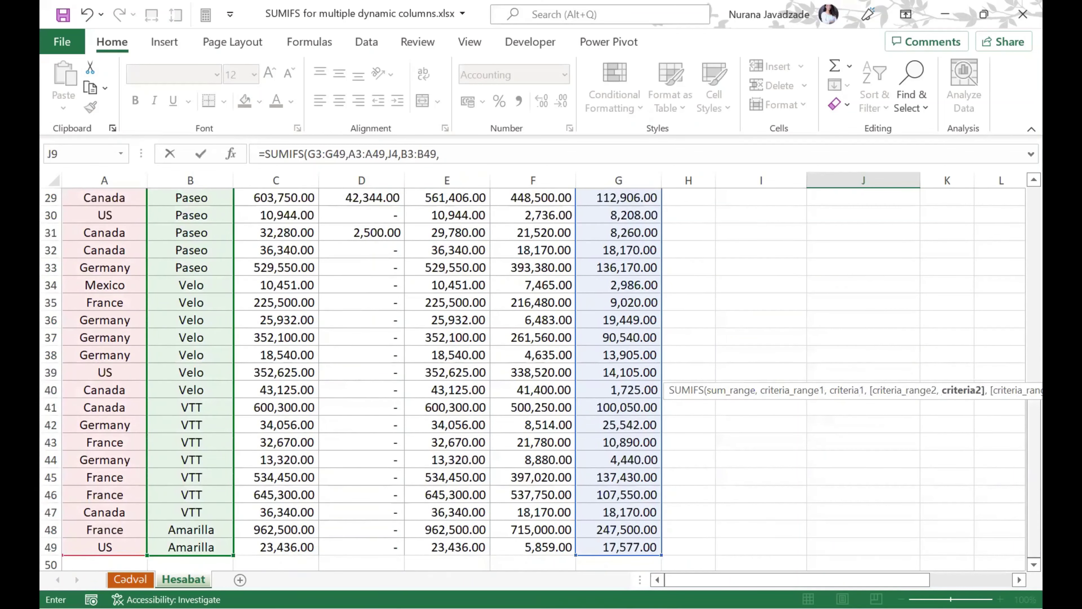
scroll(1013, 383, "up", 5)
scroll(1013, 383, "up", 5)
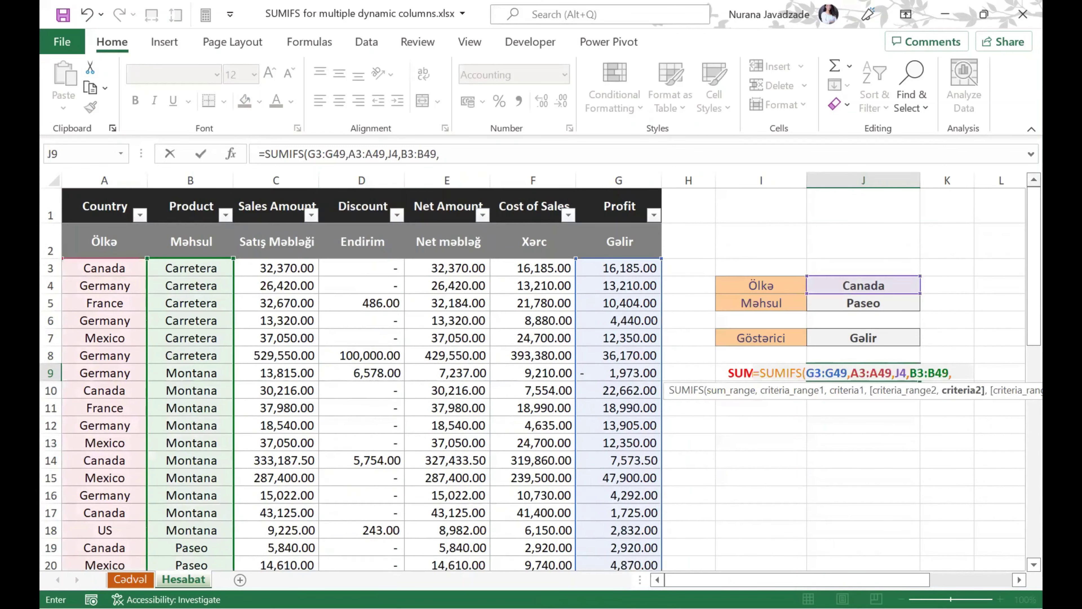
left_click(887, 307)
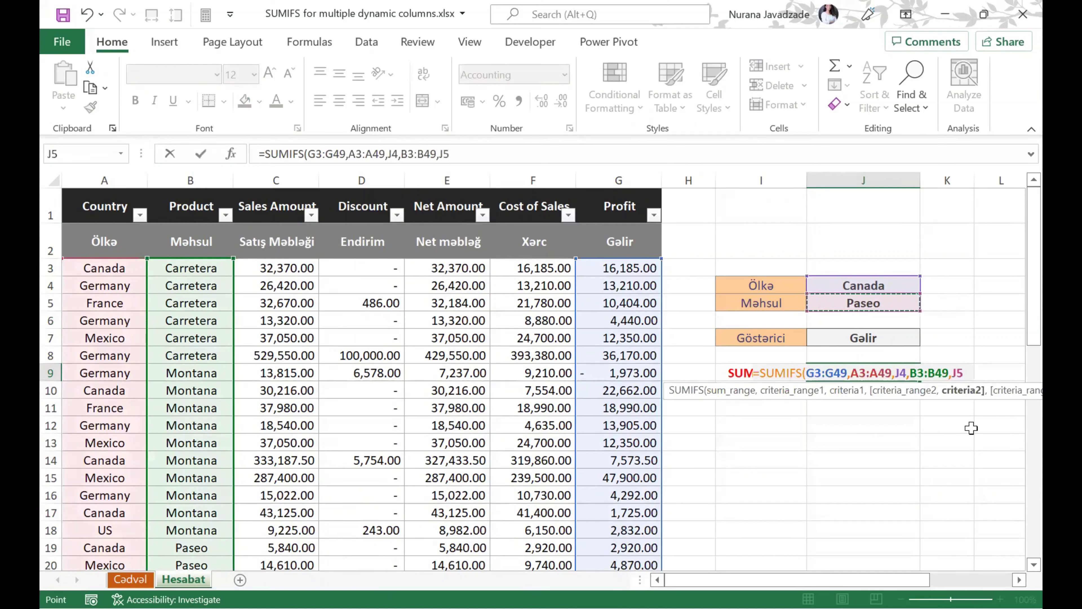
type(")")
key("Return")
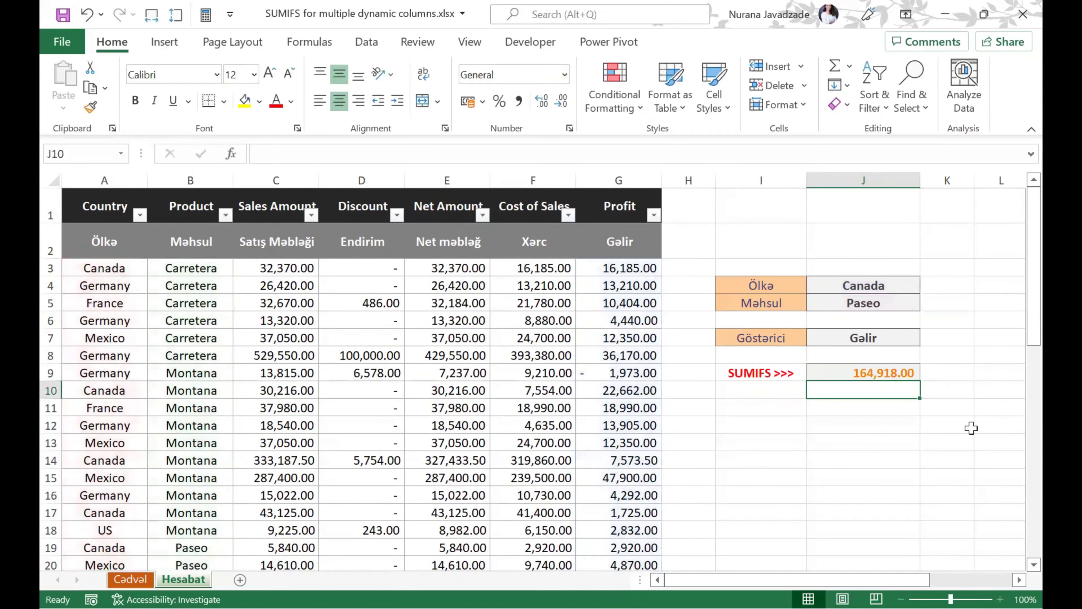
key("Up")
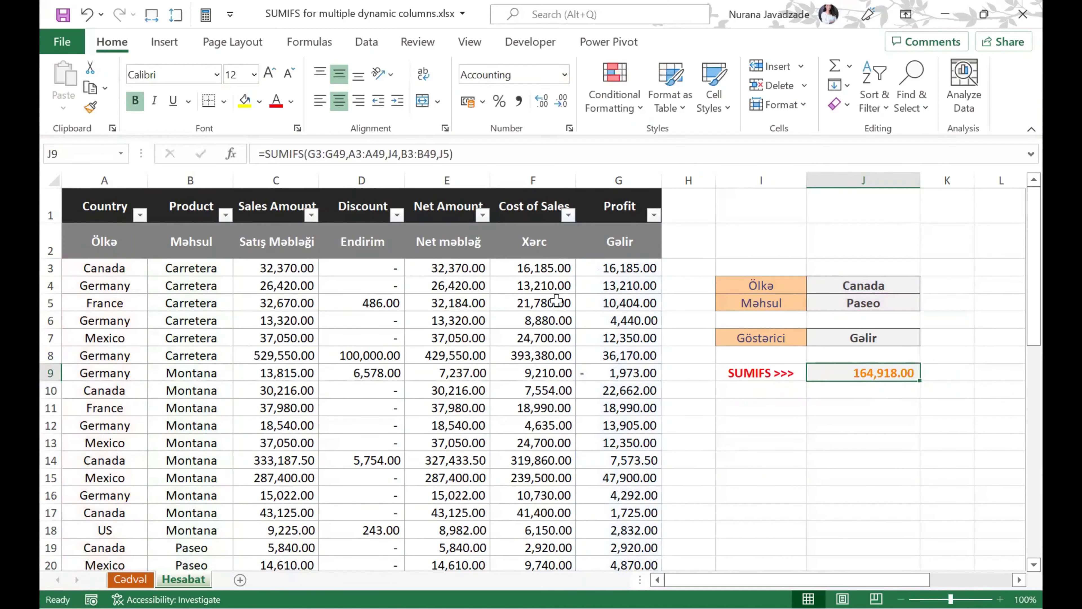
- Filter the Country column to show only Canada
left_click_drag(863, 286, 863, 304)
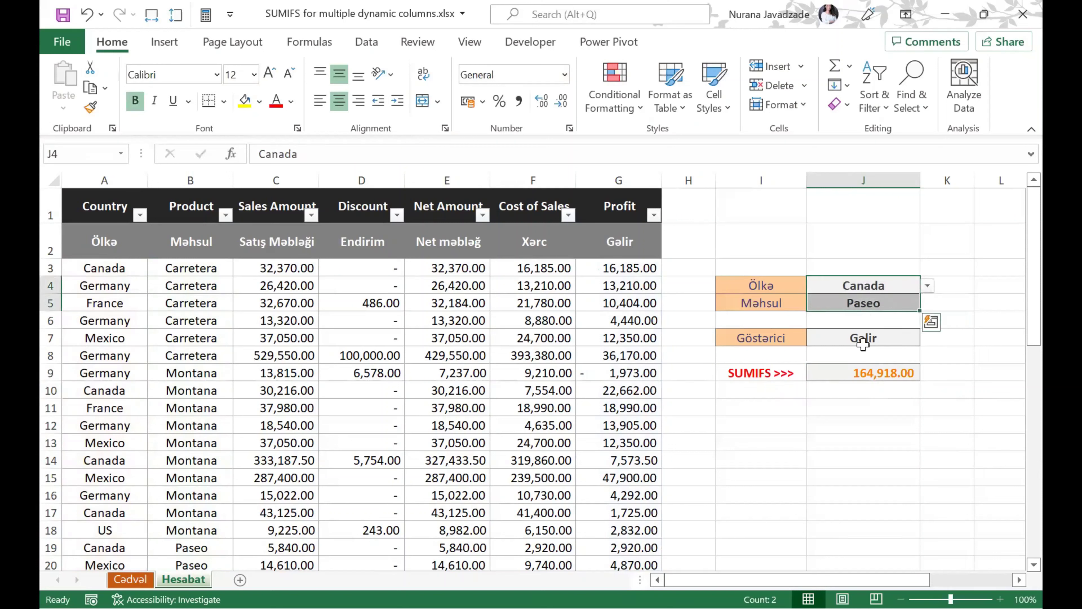
left_click(899, 375)
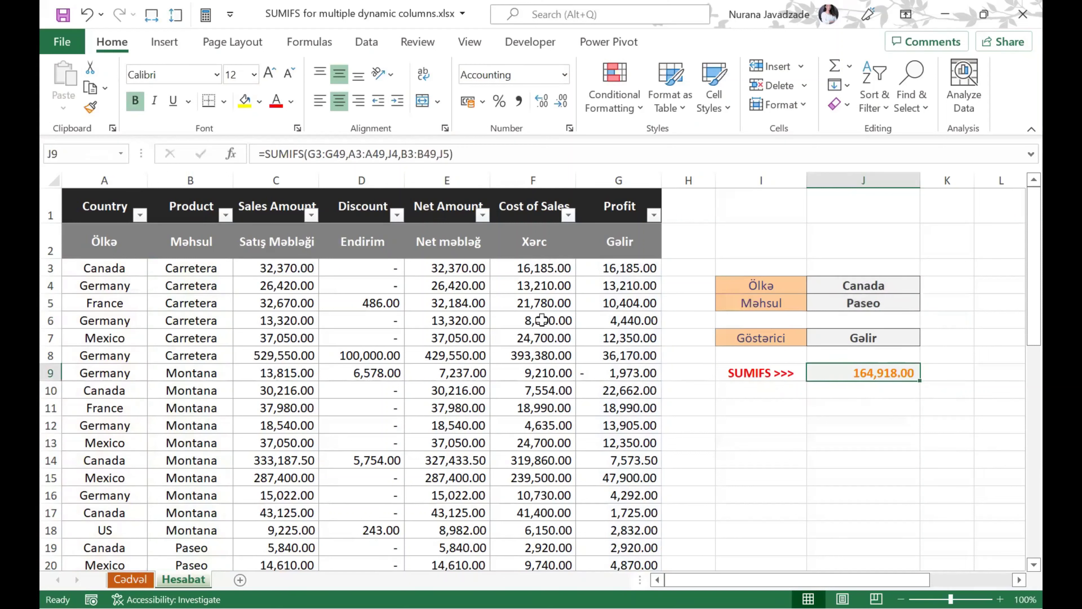
left_click(139, 216)
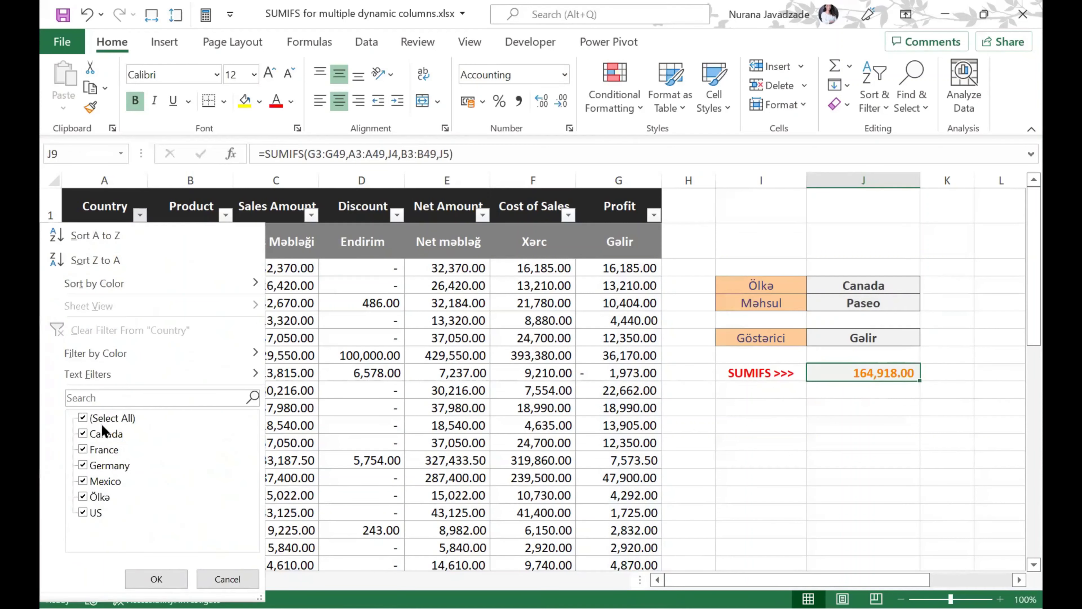
left_click(101, 420)
left_click(99, 433)
key("Return")
- Filter Product to Paseo and select the filtered Profit values to check their sum
left_click(226, 215)
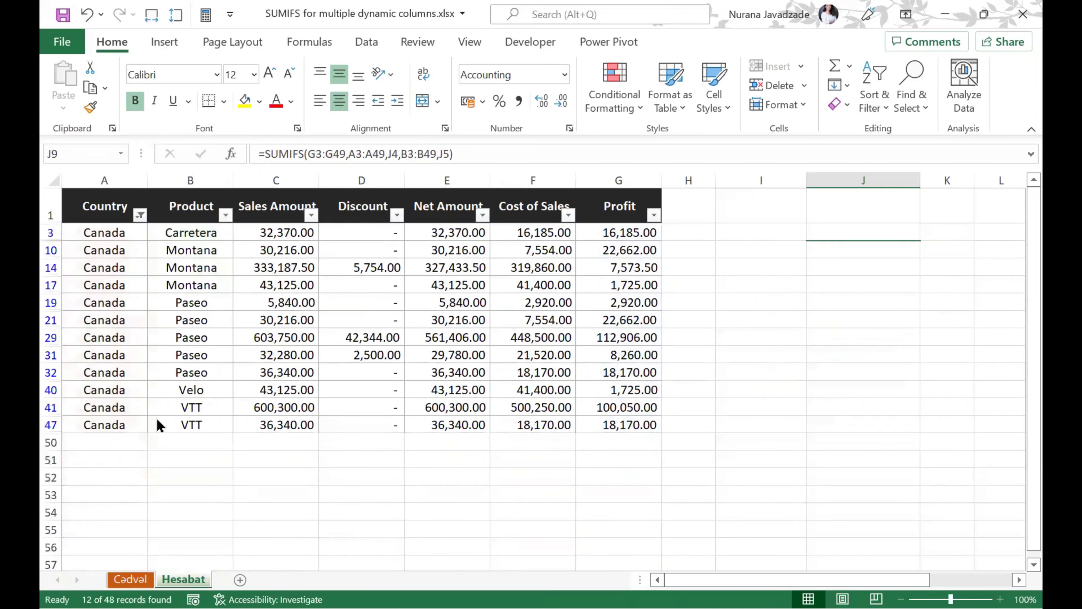
left_click(123, 420)
left_click(99, 465)
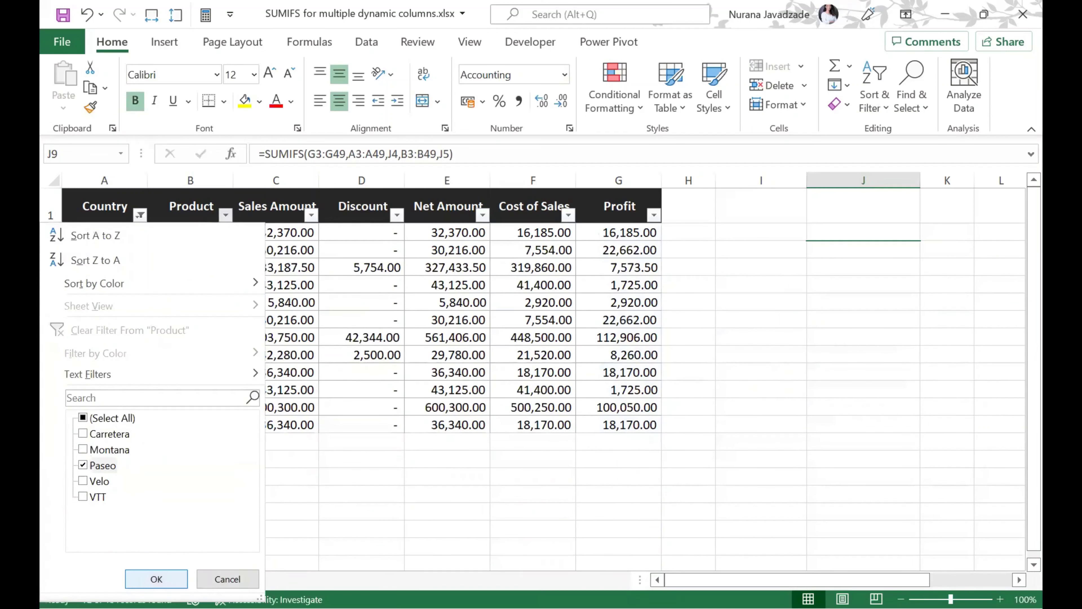
key("Return")
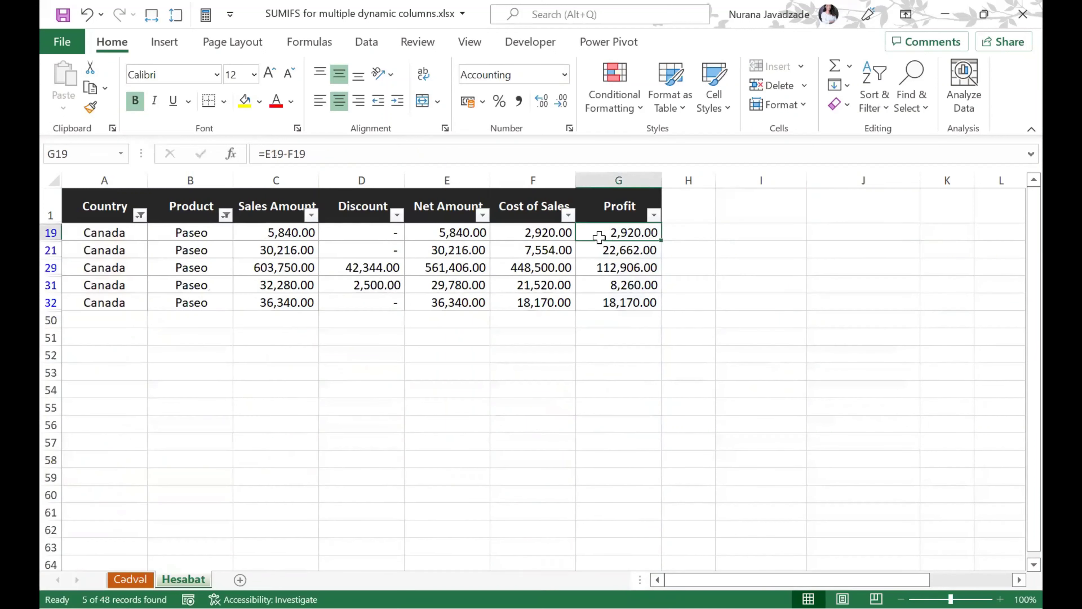
left_click_drag(602, 233, 588, 312)
left_click_drag(603, 231, 600, 304)
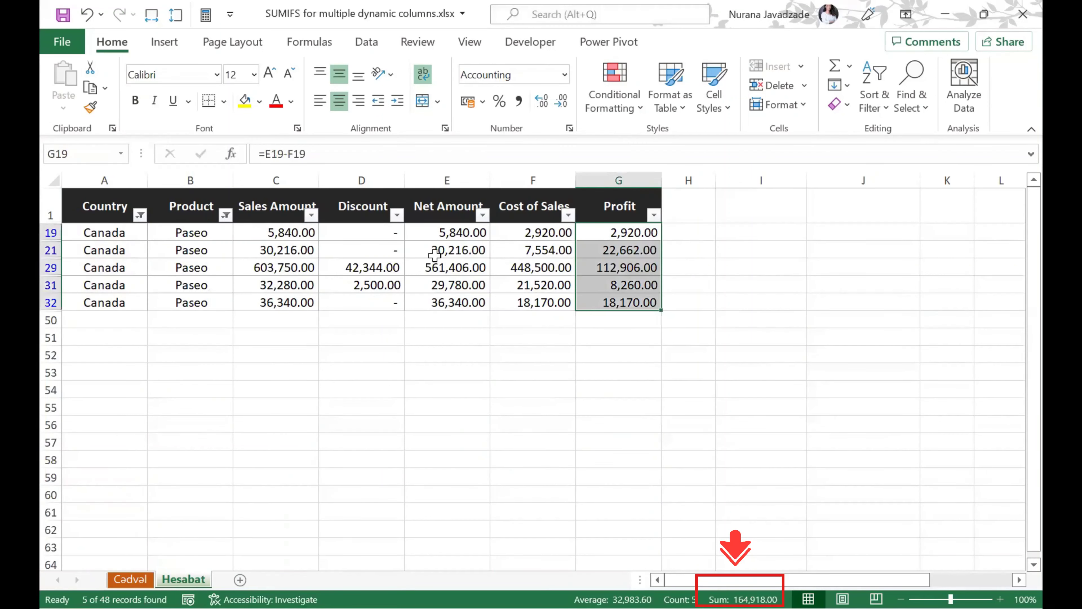
- Keep Gəlir as the J7 indicator and check the J9 total
left_click(884, 379)
left_click(825, 443)
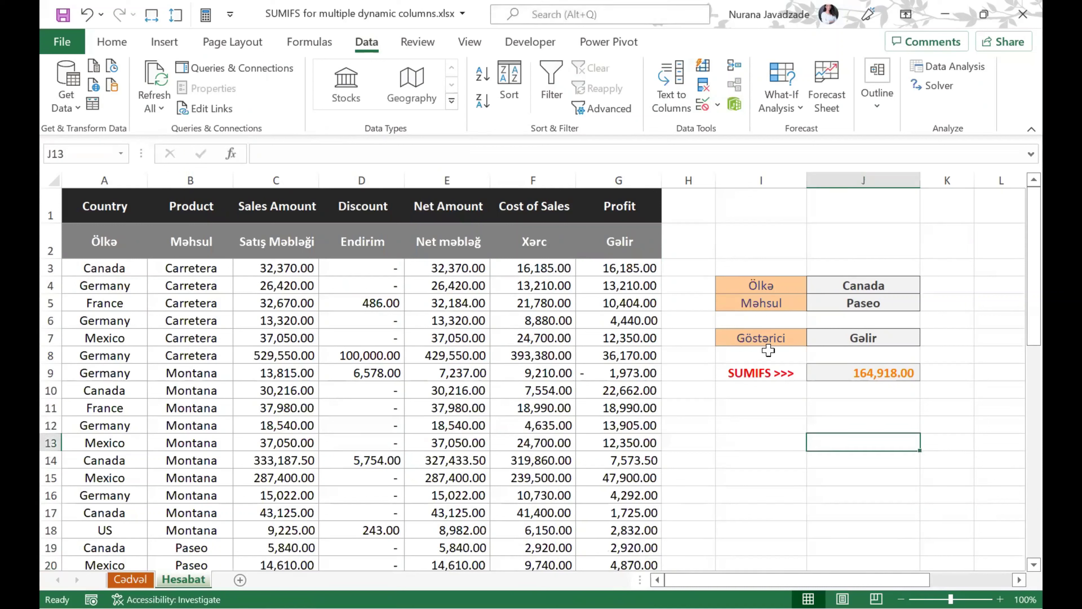
left_click(876, 337)
left_click(926, 343)
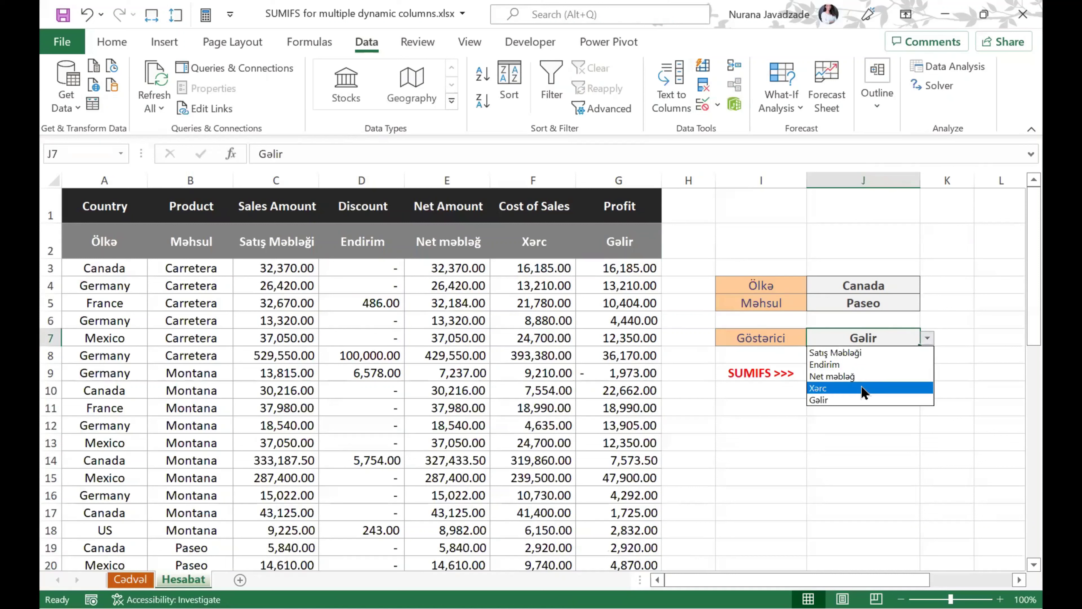
left_click(877, 471)
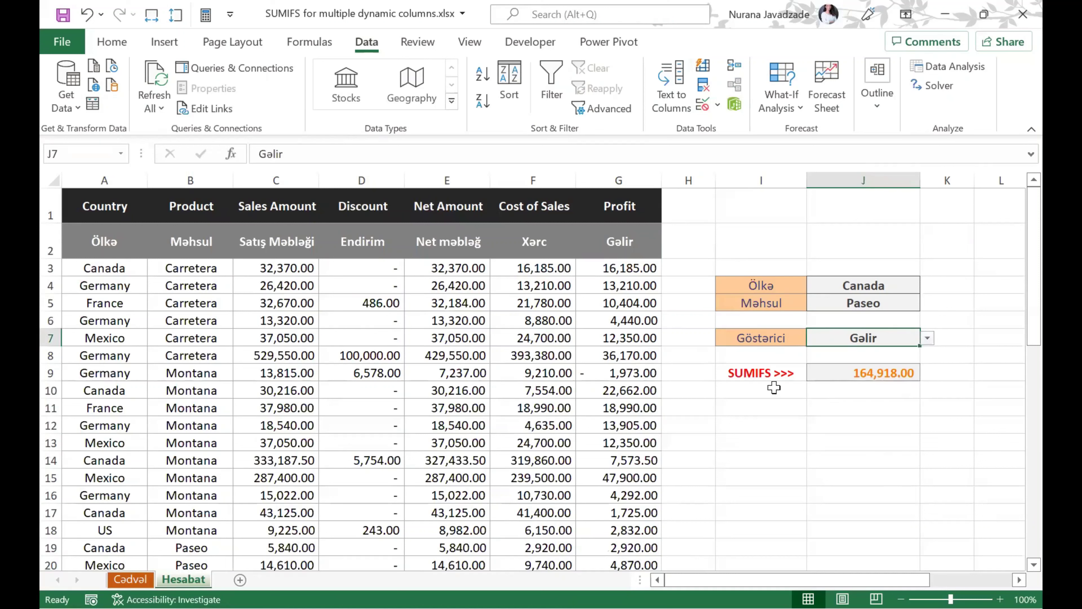
left_click(831, 374)
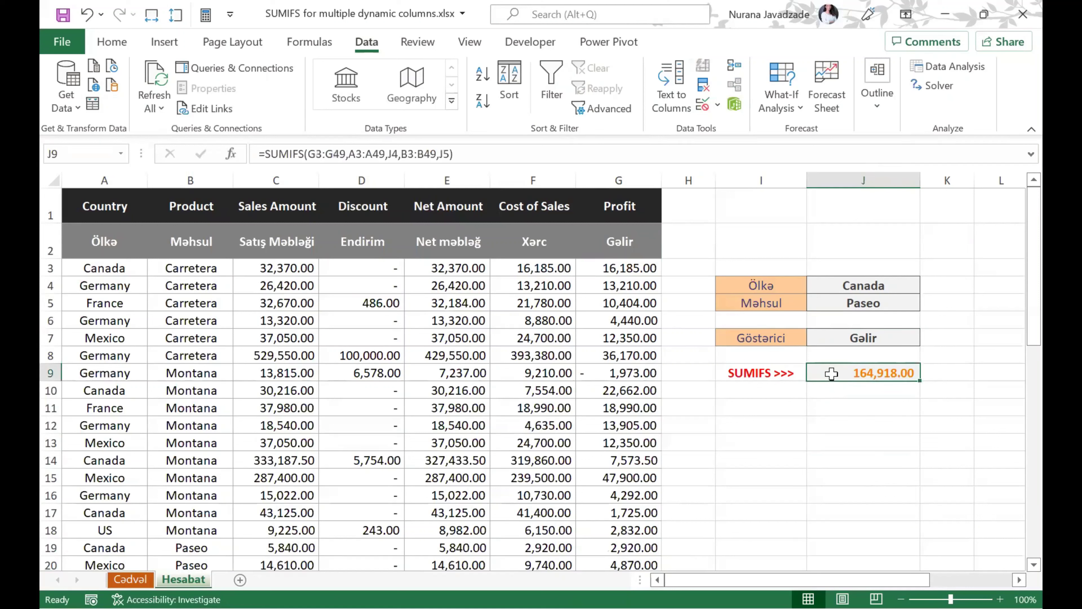
- Set the indicator to Satış Məbləği and compare J9 with the Sales Amount column
left_click(867, 337)
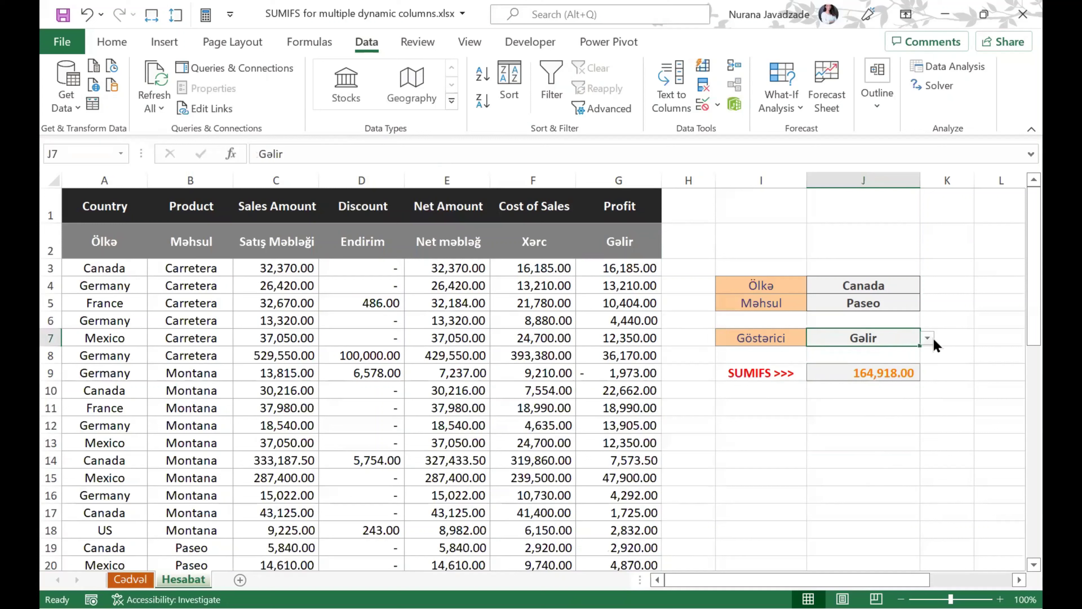
left_click(924, 343)
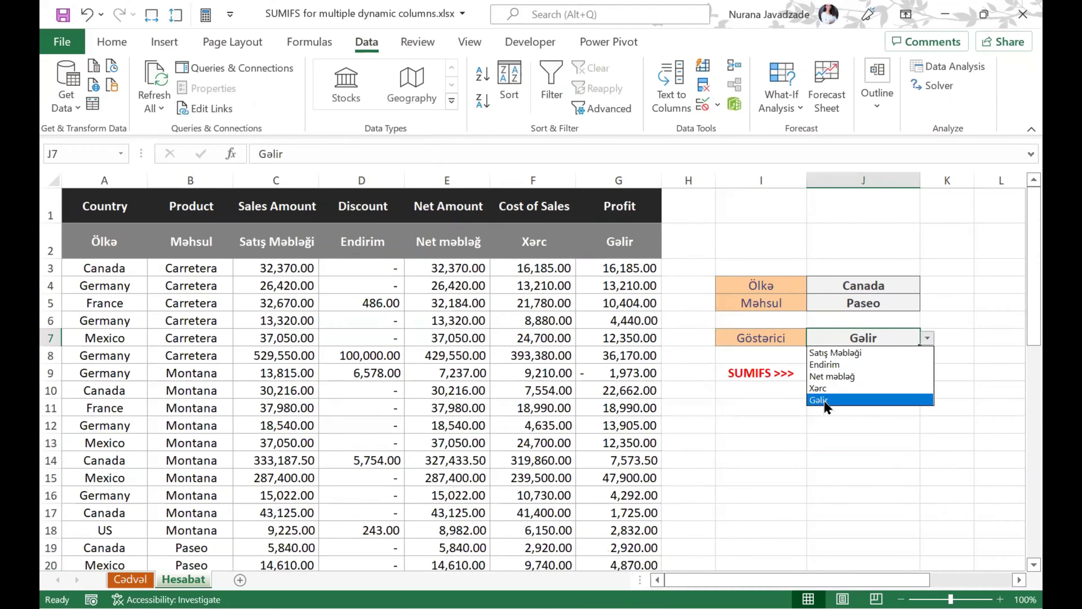
left_click(834, 360)
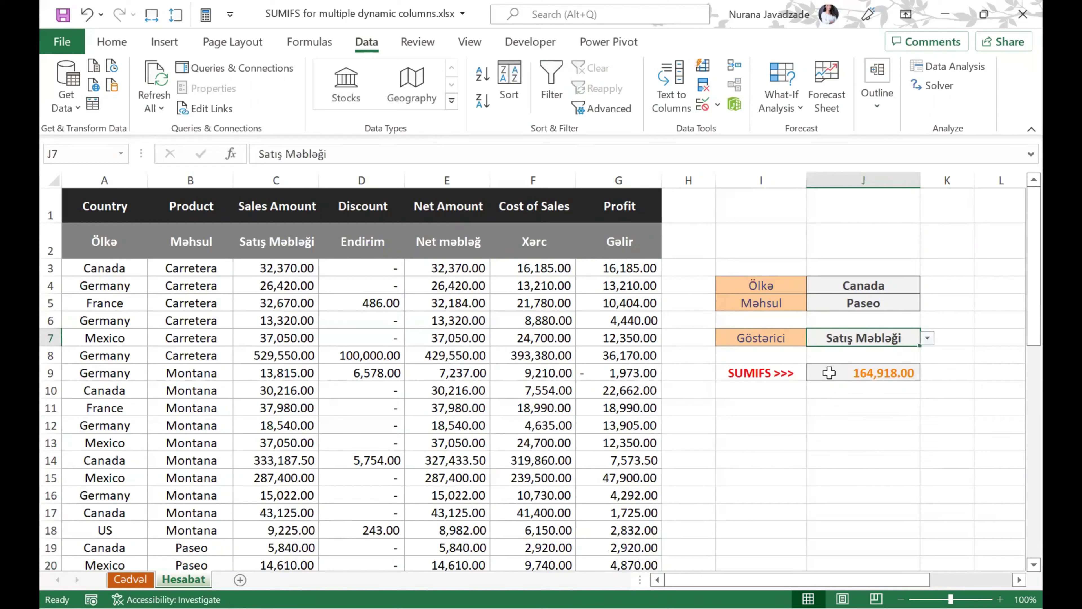
left_click(829, 373)
left_click(302, 182)
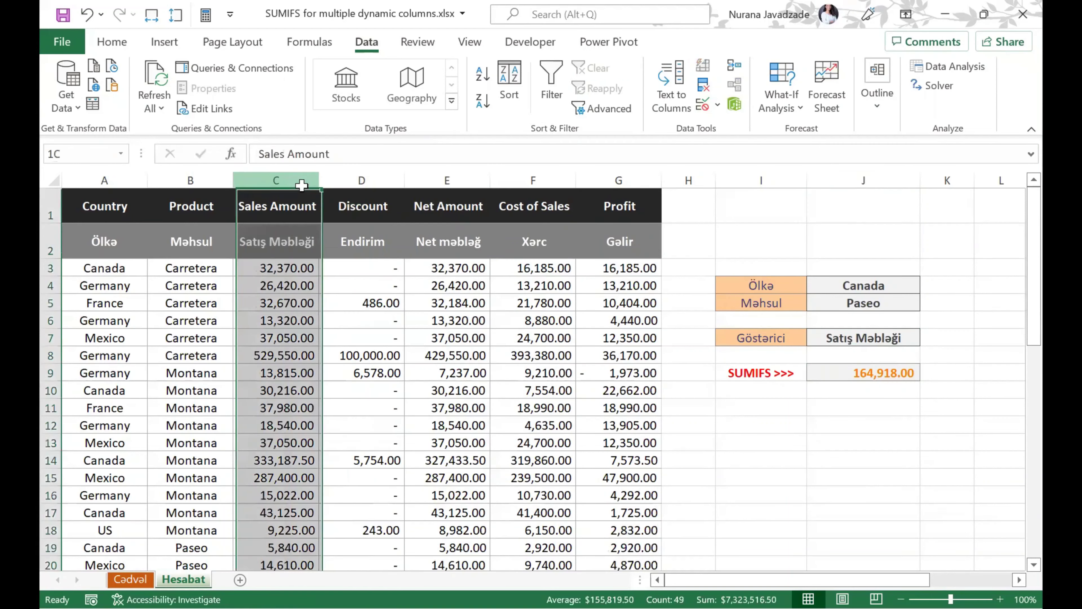
- Set the indicator to Net məbləğ and compare J9 with the Net Amount column
left_click(878, 339)
left_click(927, 338)
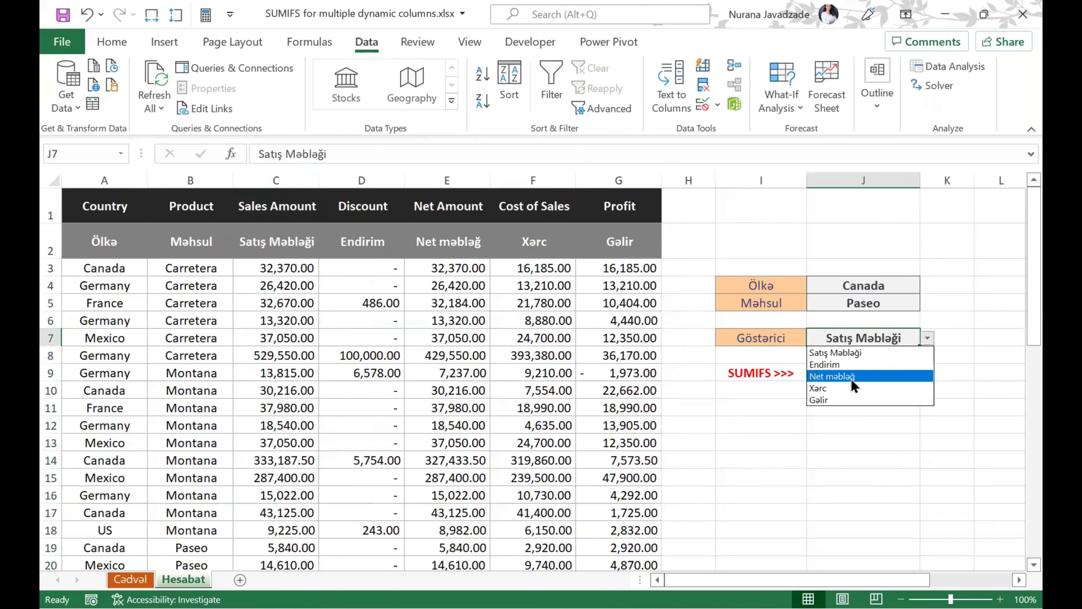
left_click(832, 376)
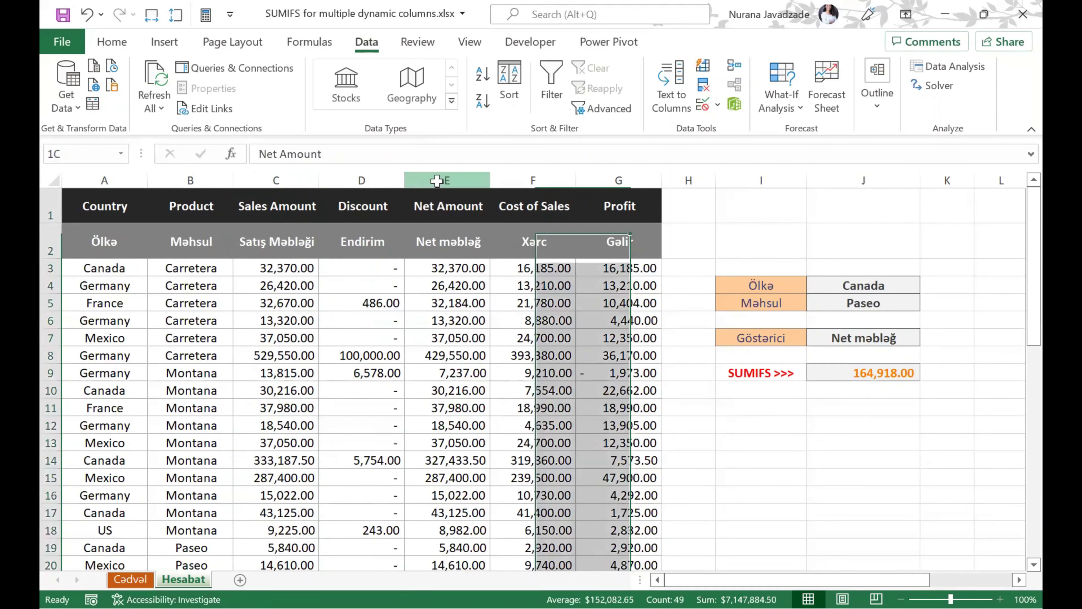
left_click(435, 180)
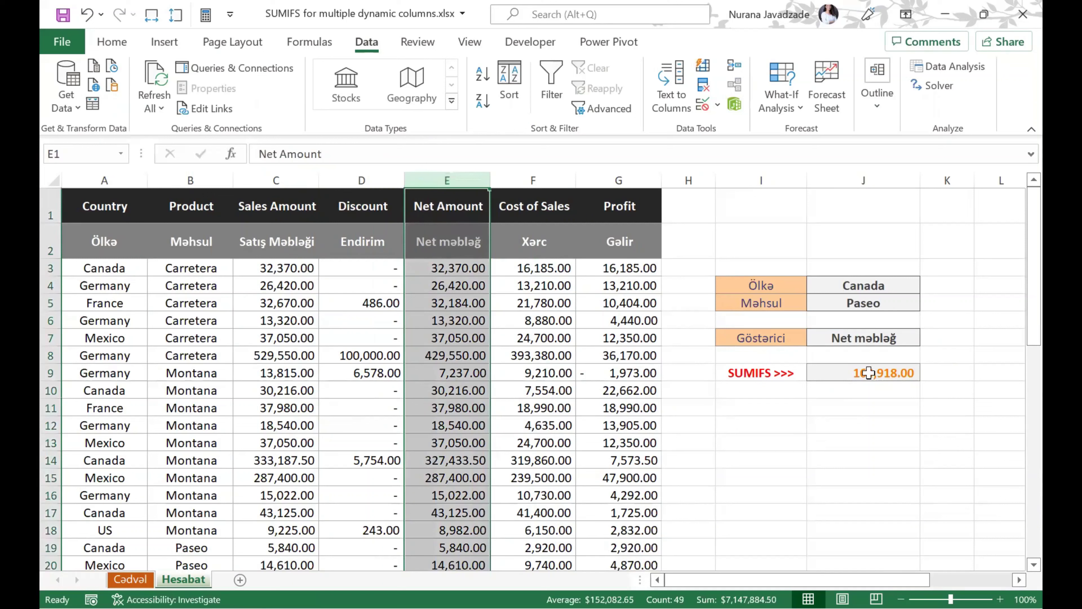
left_click(850, 373)
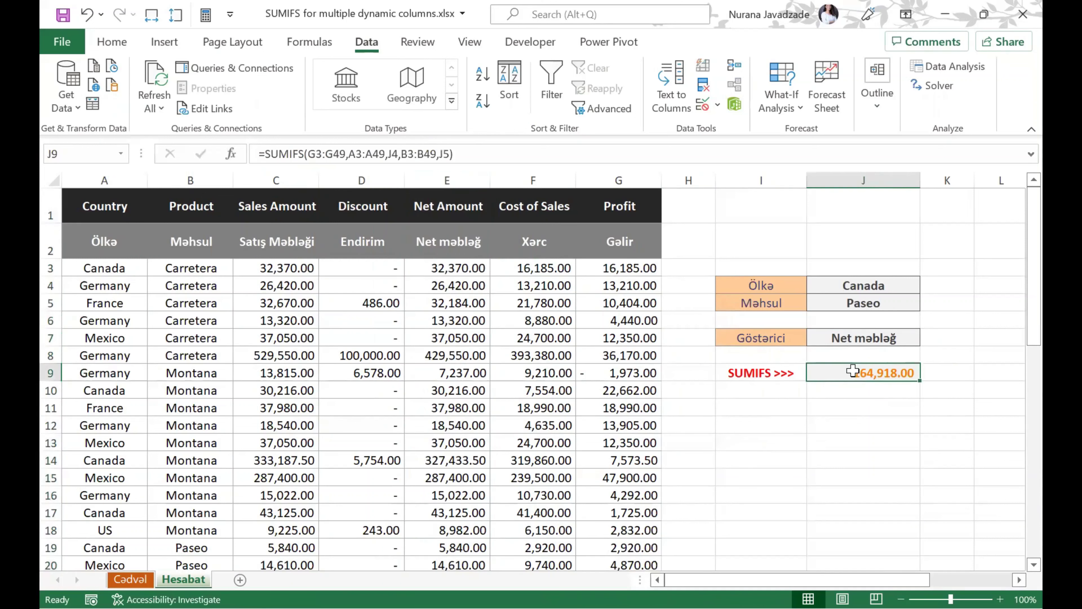
- Look at J9's SUMIFS formula twice without changing it
double_click(852, 372)
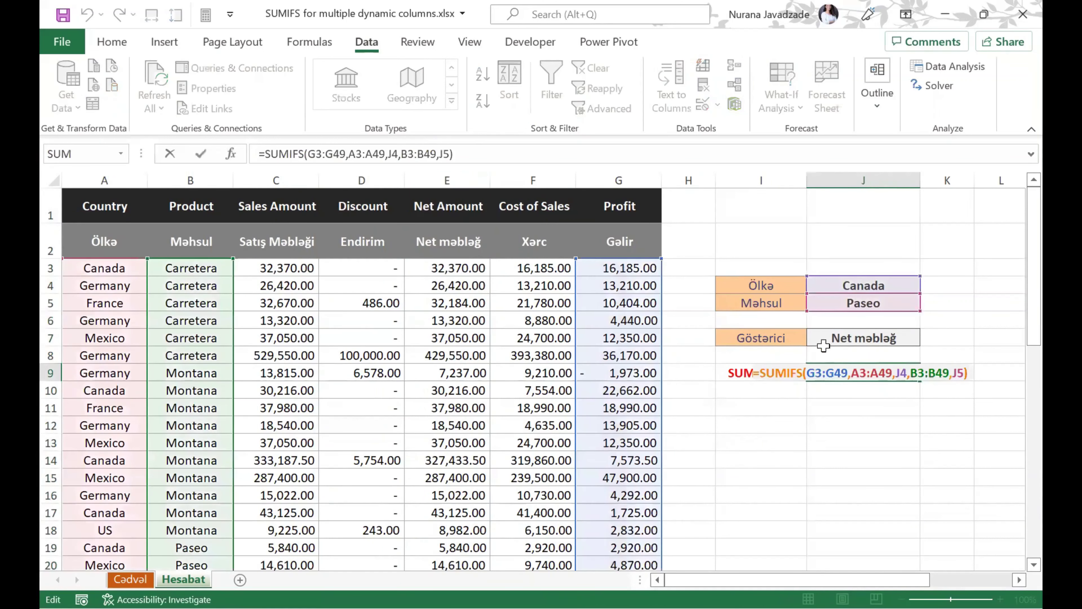
key("Escape")
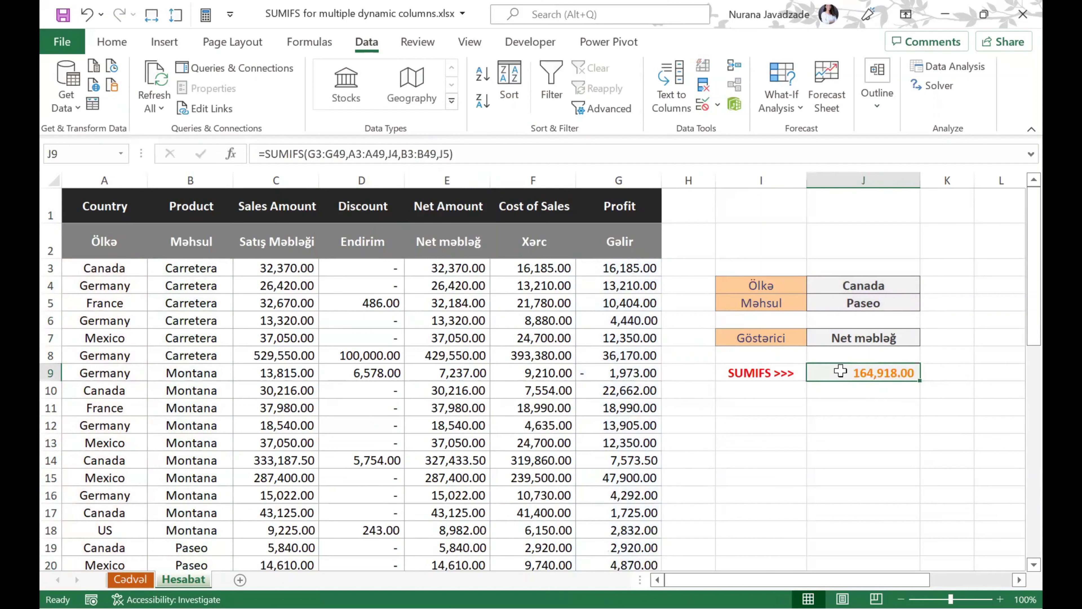
double_click(853, 374)
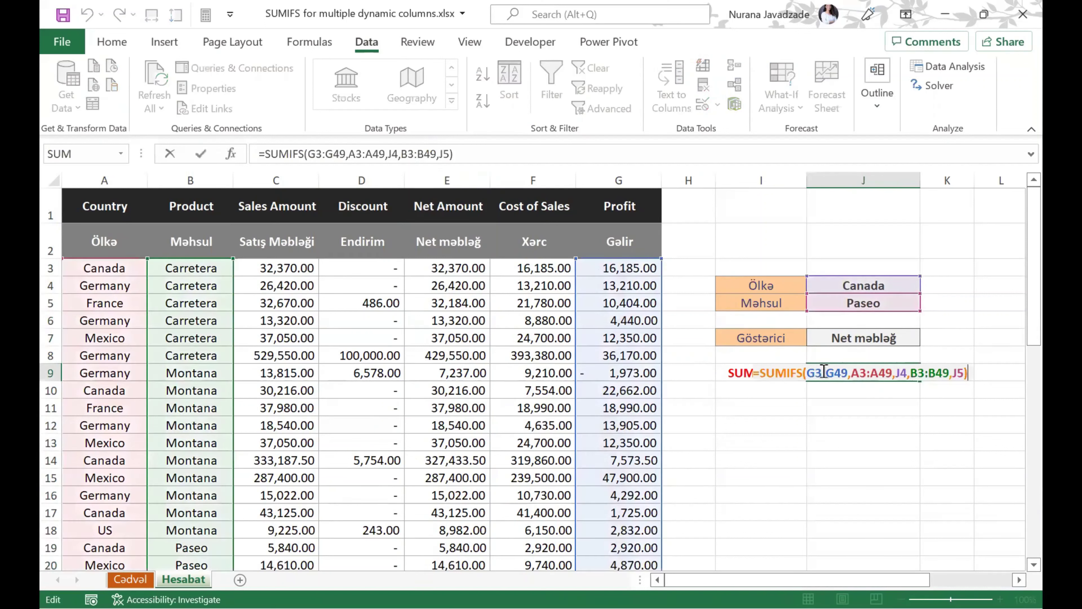
key("Escape")
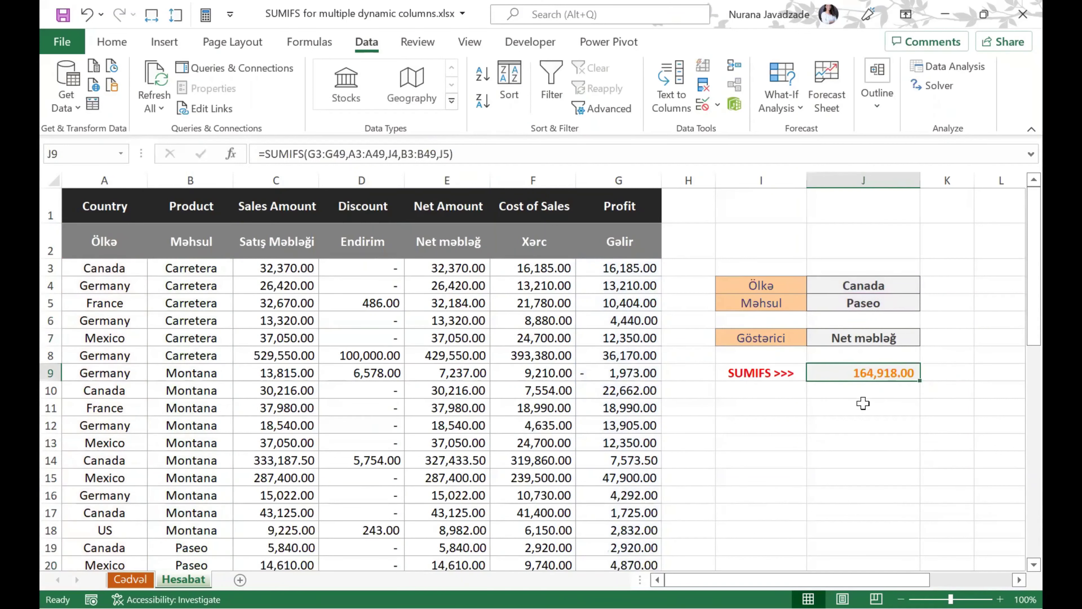
left_click(863, 408)
left_click(873, 341)
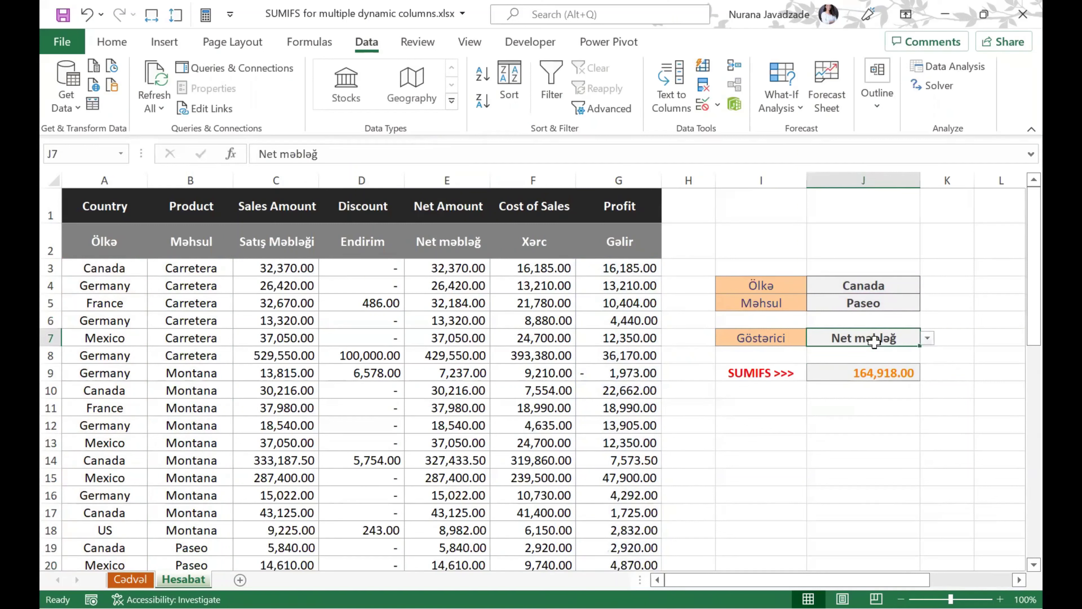
- Edit J9's formula and mark the G3:G49 sum range argument
double_click(857, 379)
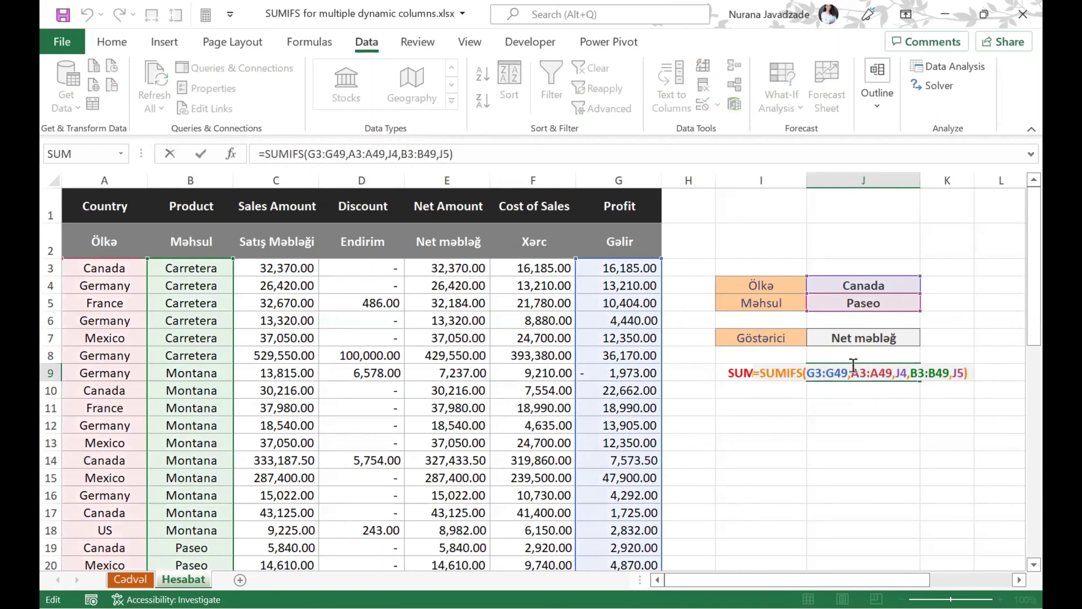
left_click(831, 371)
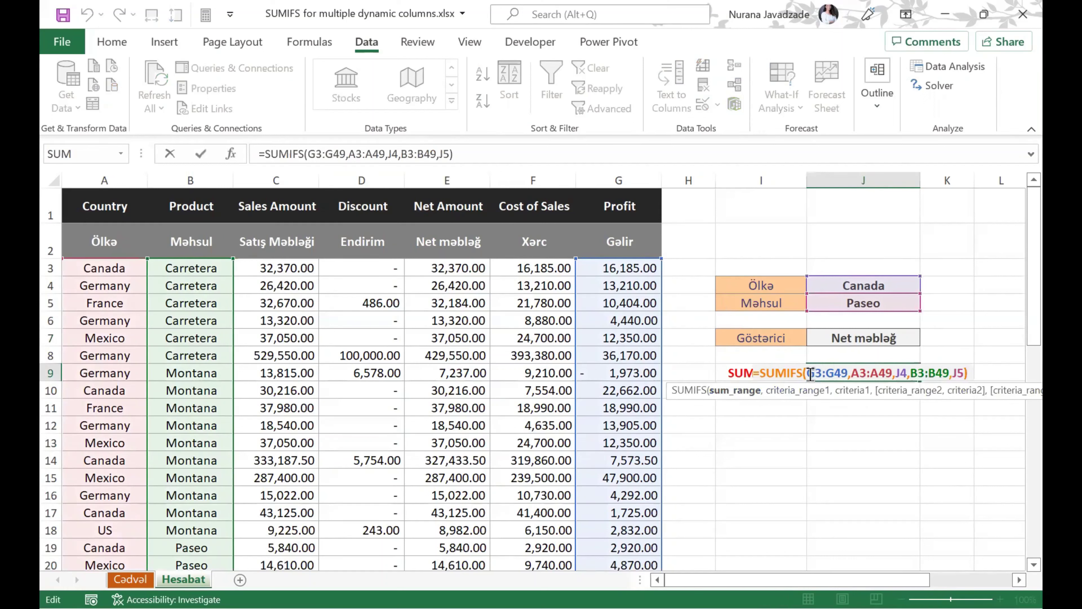
left_click_drag(806, 372, 849, 373)
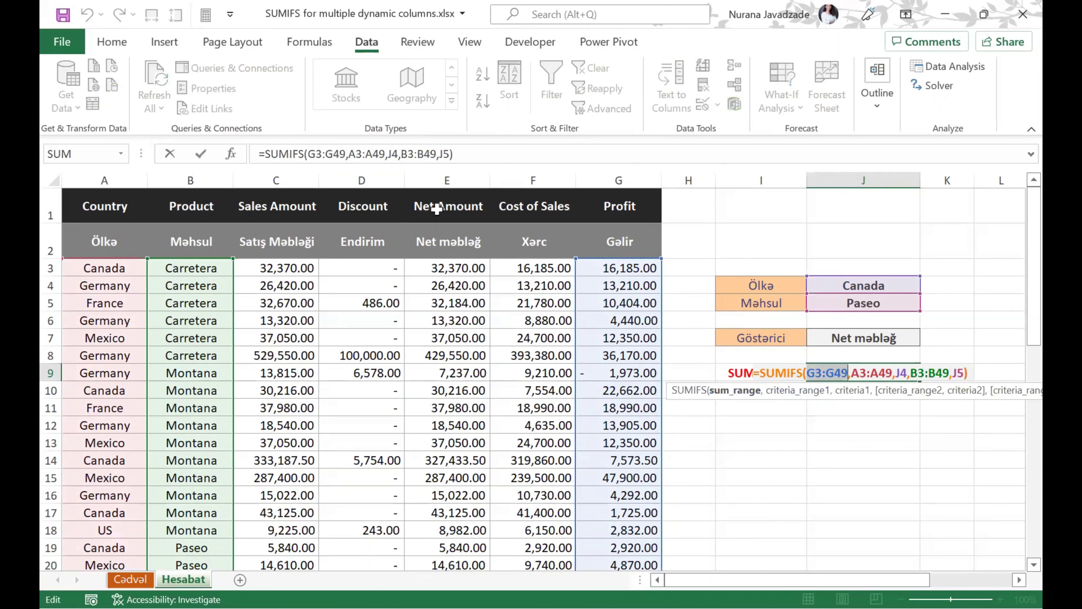
left_click_drag(576, 290, 576, 290)
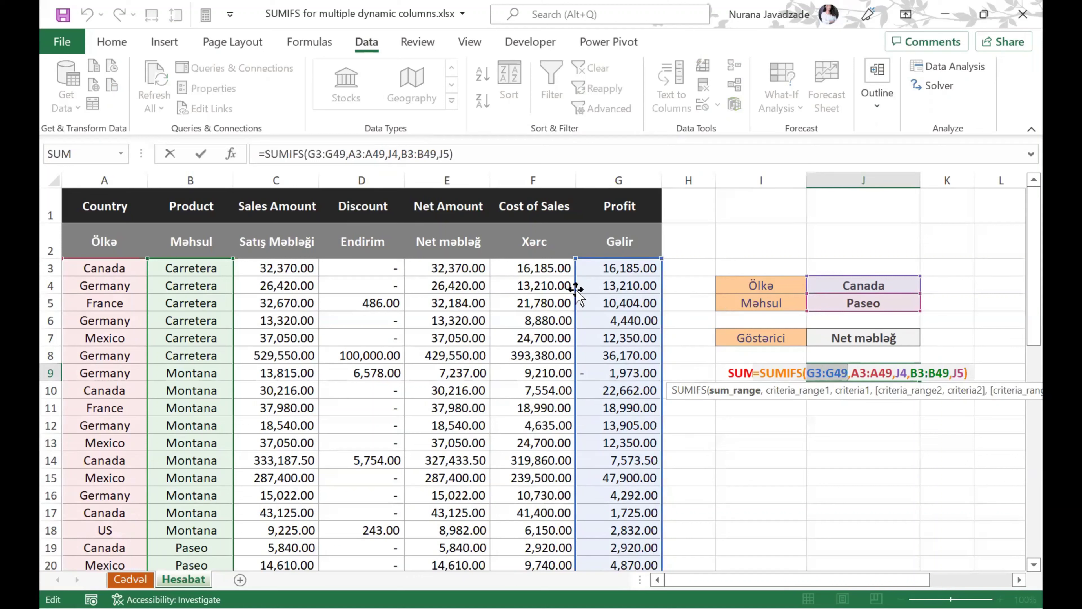
- Replace the G3:G49 sum range with the start of an index( call
key("Delete")
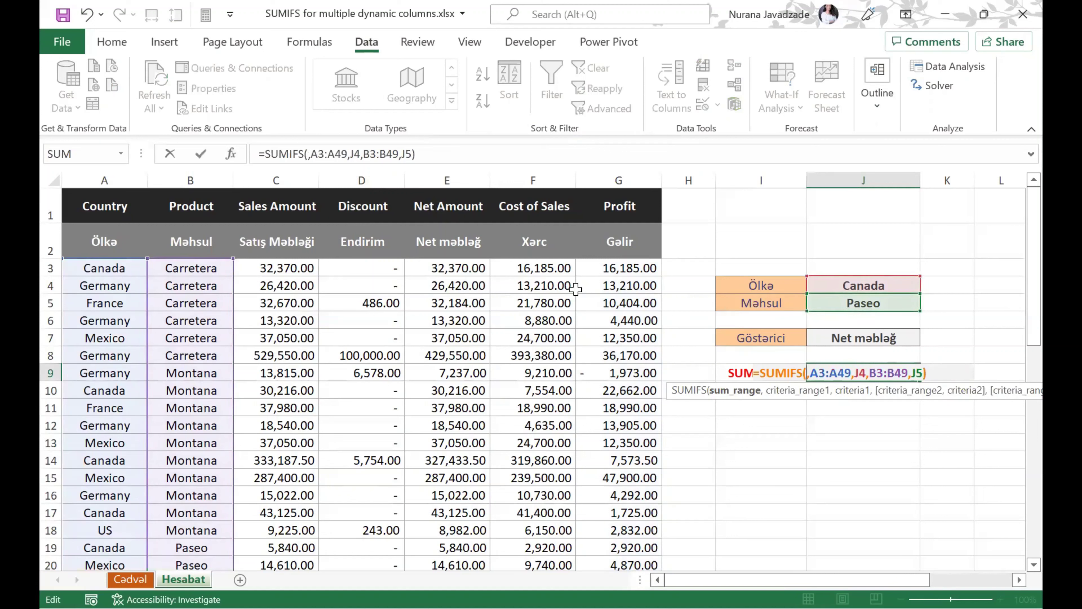
type("index(")
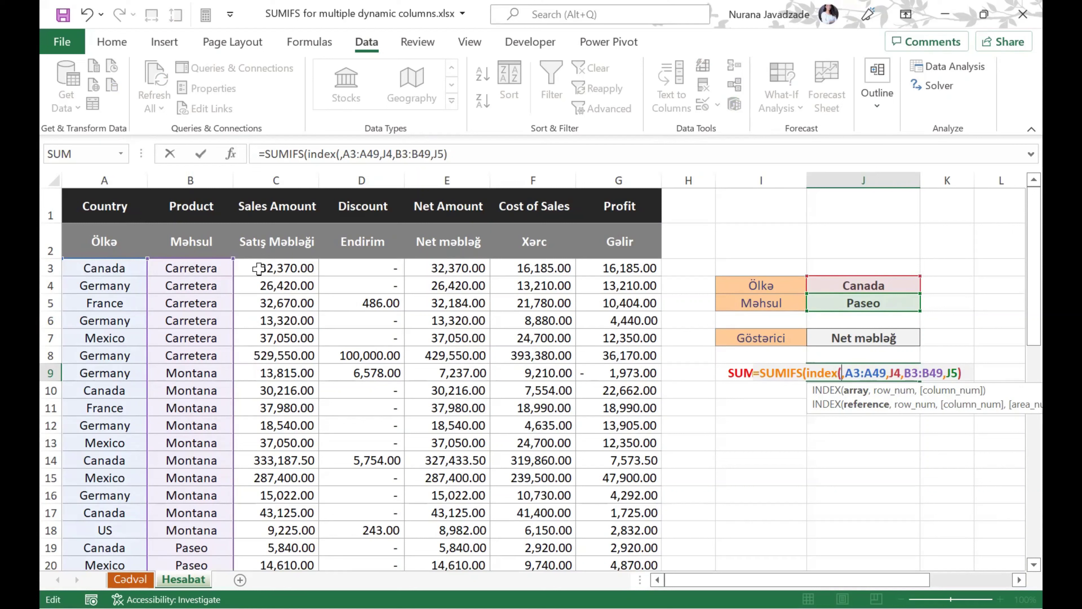
- Give INDEX the array C3:G49, skip the row argument, and start match( for the column
left_click(258, 269)
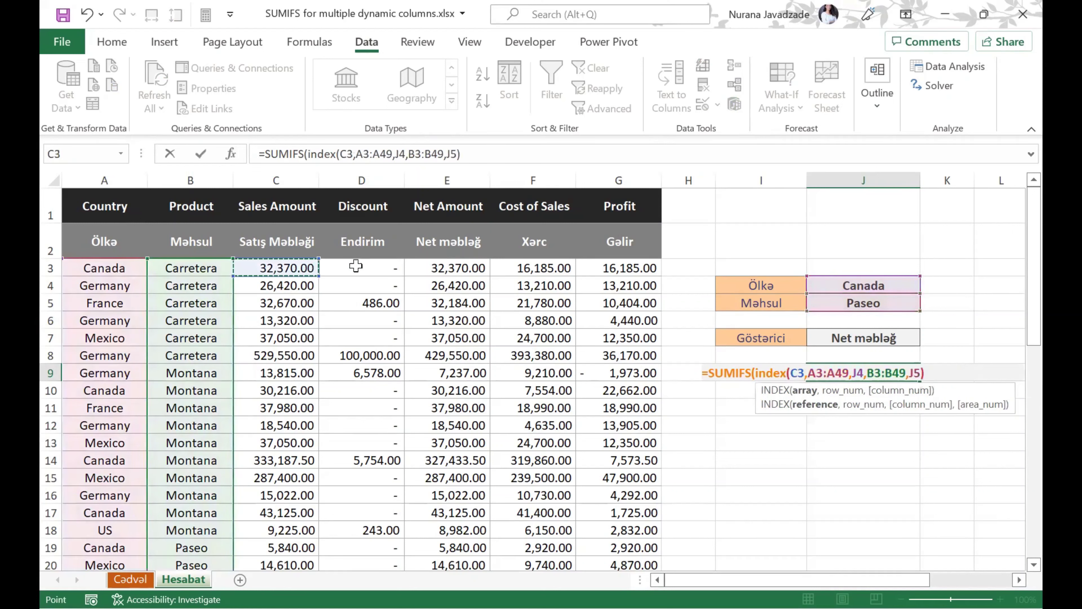
left_click_drag(356, 266, 601, 263)
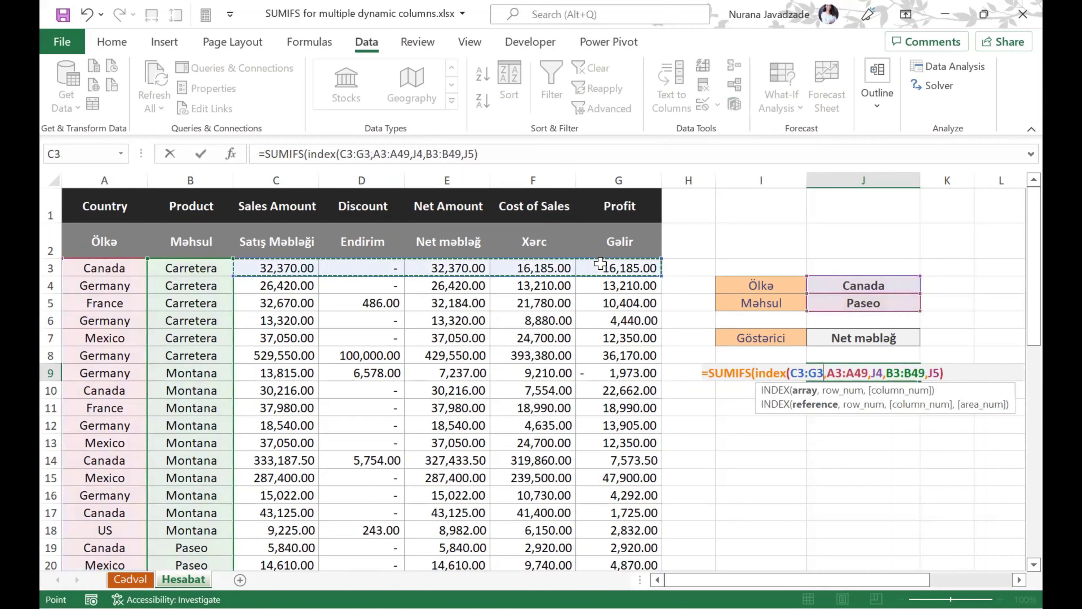
key("ctrl+shift+Down")
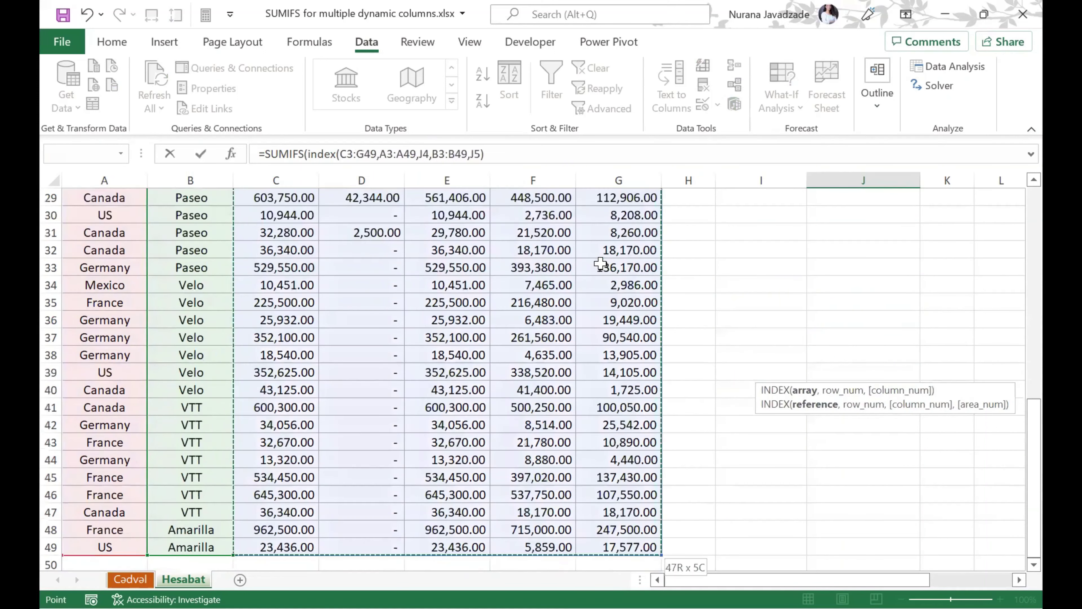
type(",")
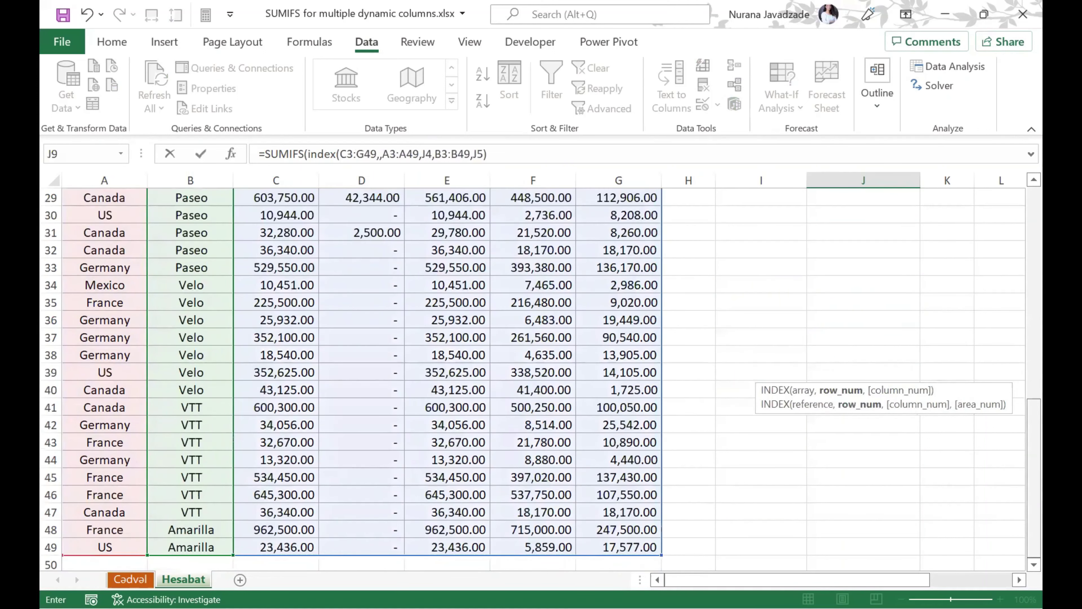
left_click_drag(1034, 478, 1034, 269)
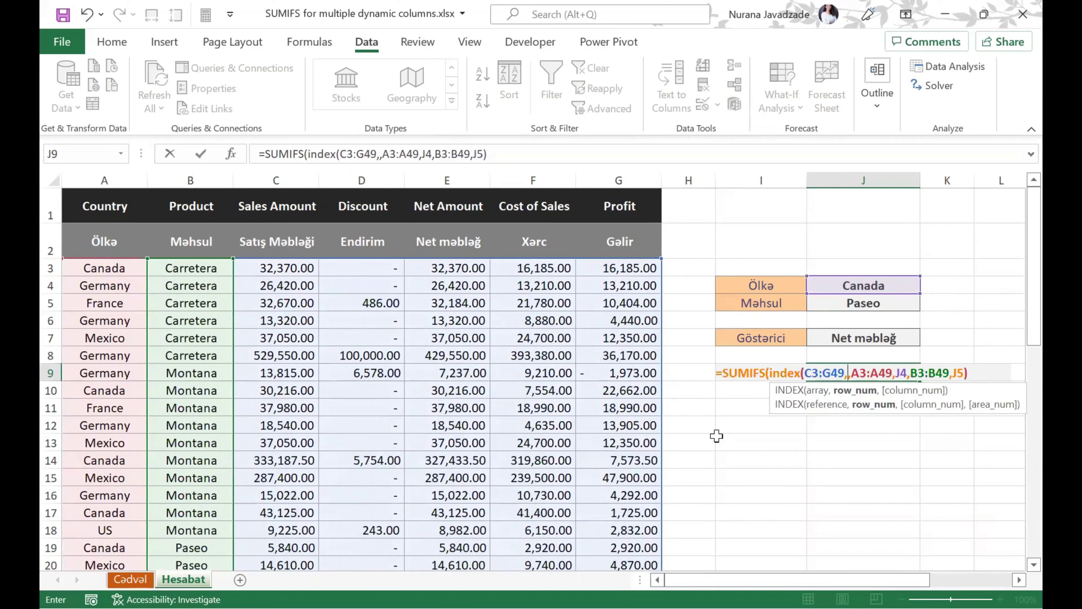
type(",")
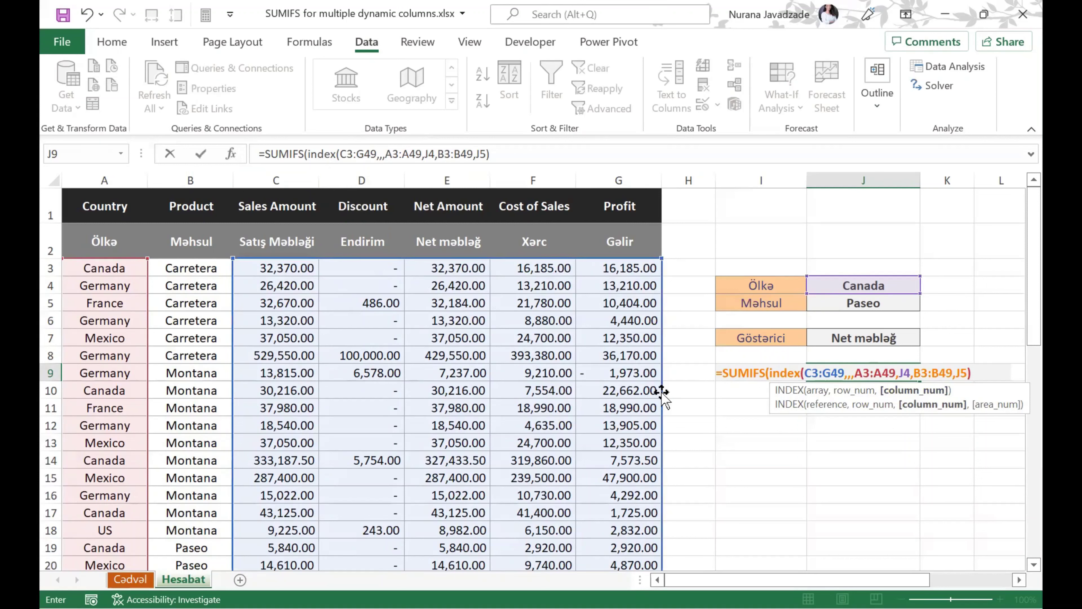
type("match(")
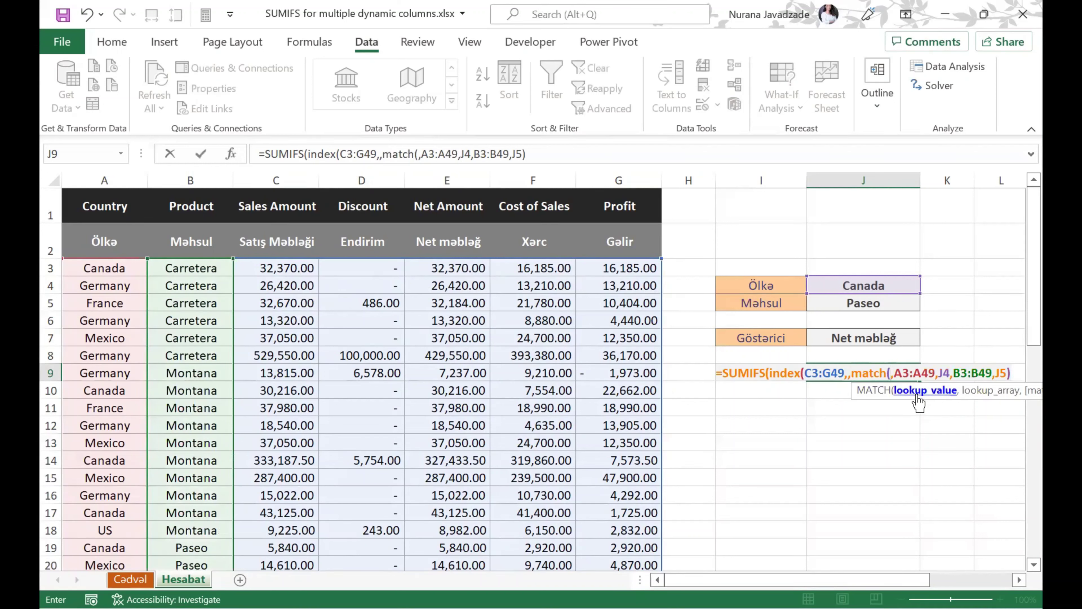
- Complete MATCH(J7,C2:G2,0) and close the INDEX sum range with a trailing comma
left_click(878, 340)
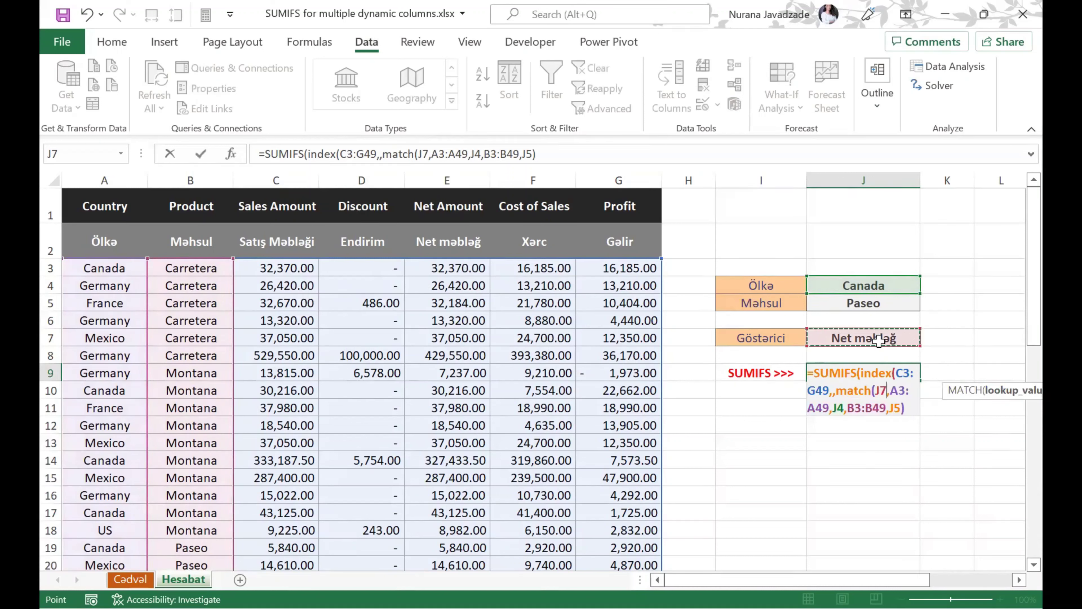
type(",")
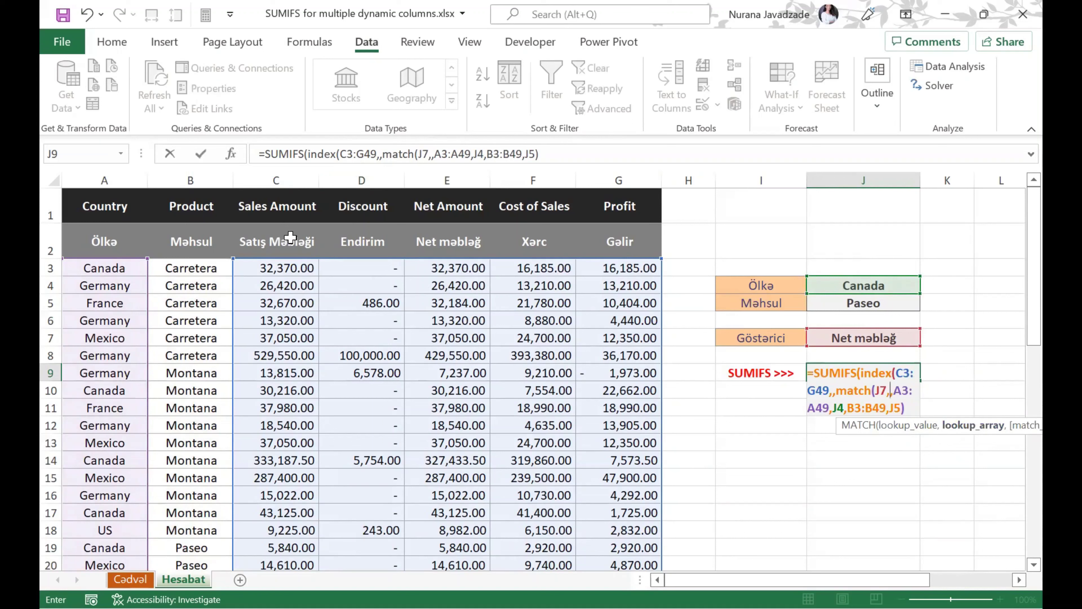
left_click(281, 237)
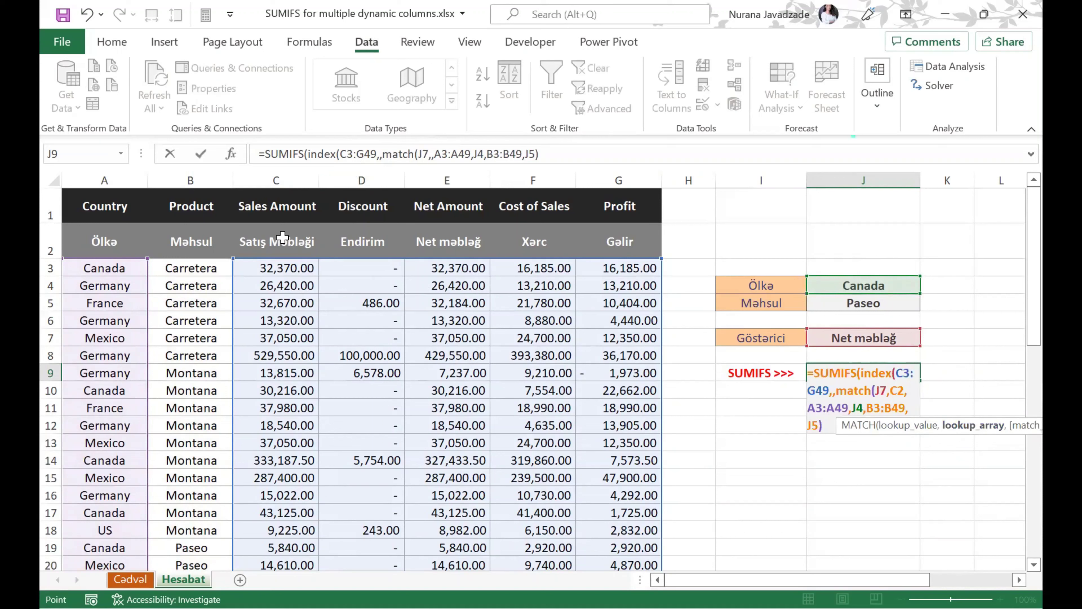
left_click(595, 236, "shift")
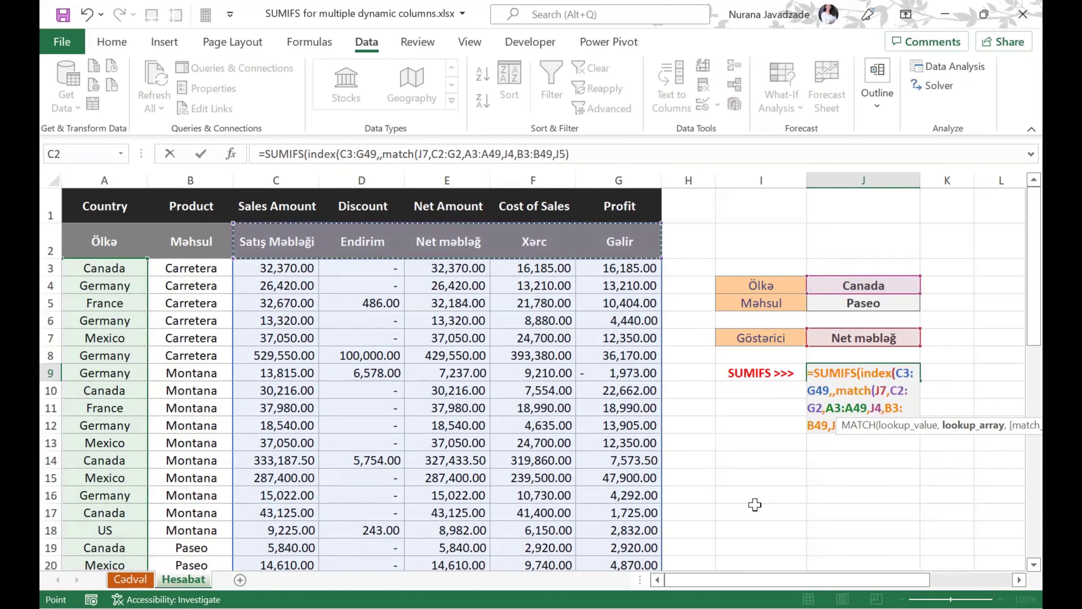
type(",")
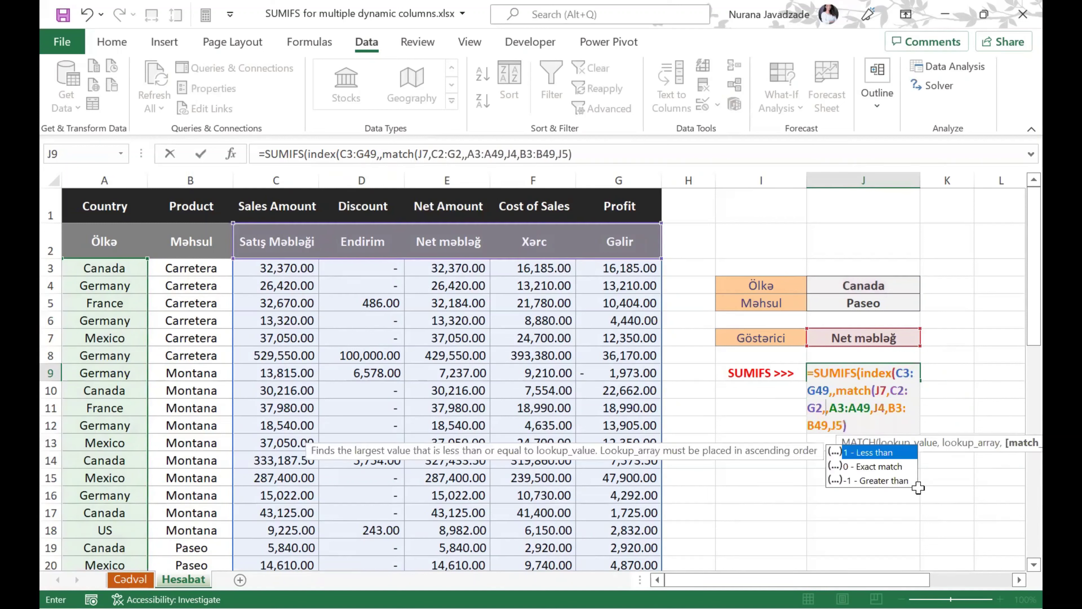
double_click(850, 466)
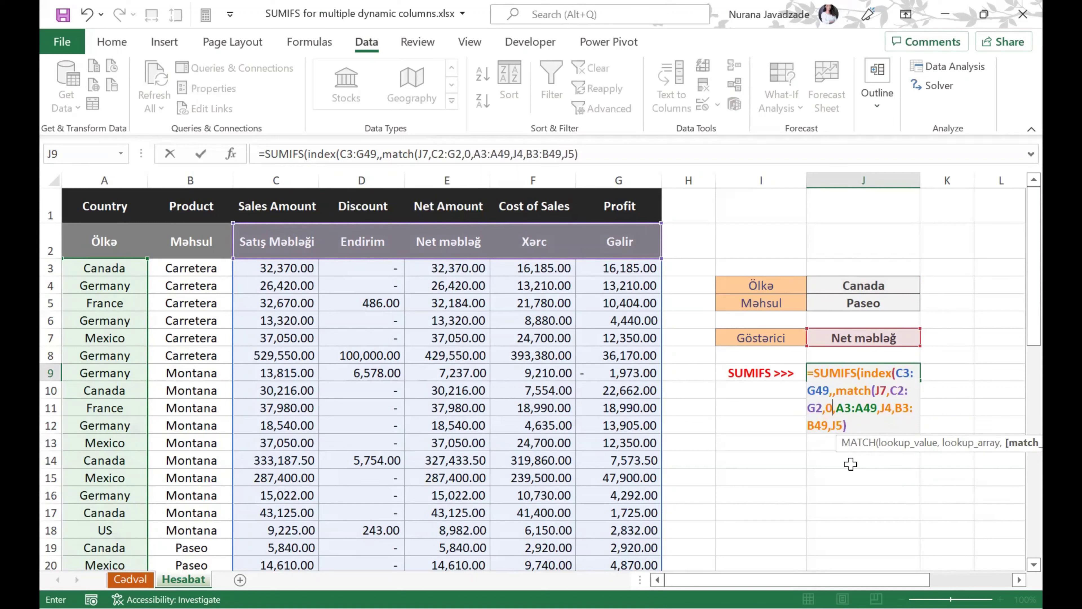
type("),")
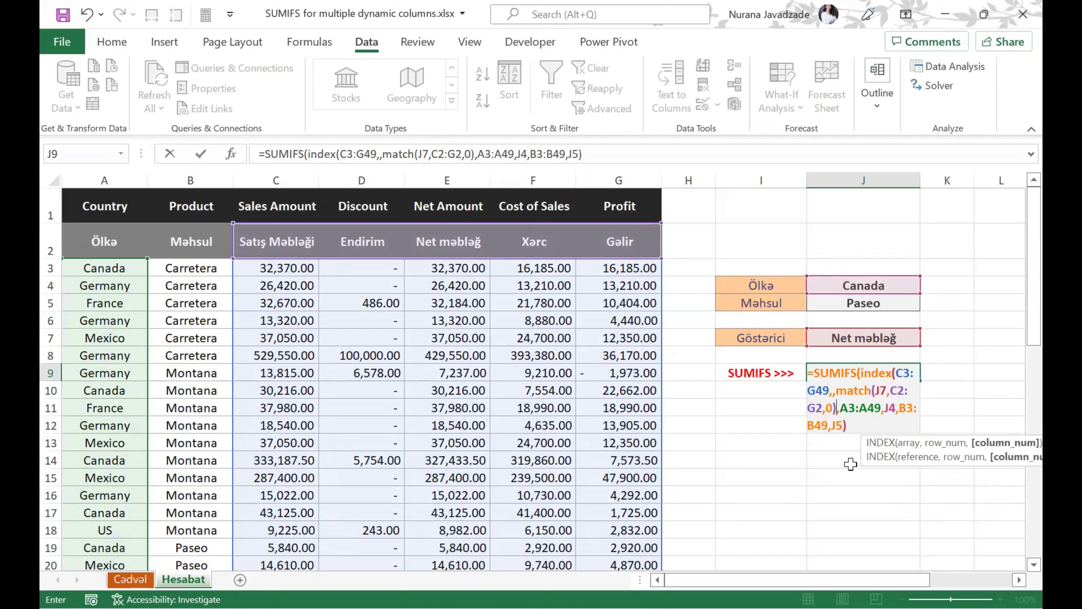
type(")")
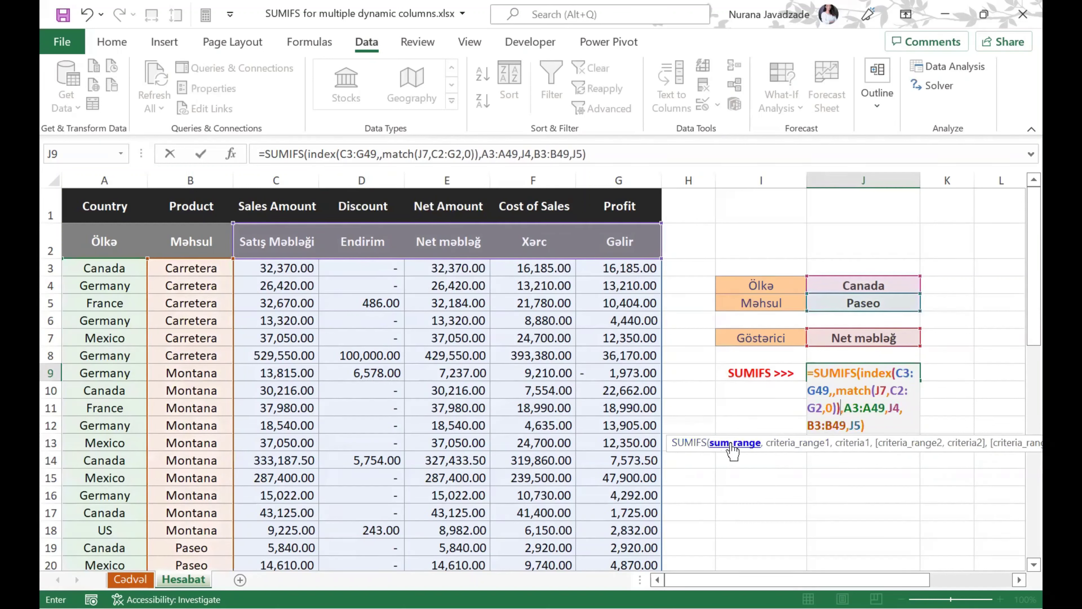
- Check the INDEX/MATCH sum range and A3:A49, B3:B49 criteria, then commit for 663,582.00
left_click(758, 450)
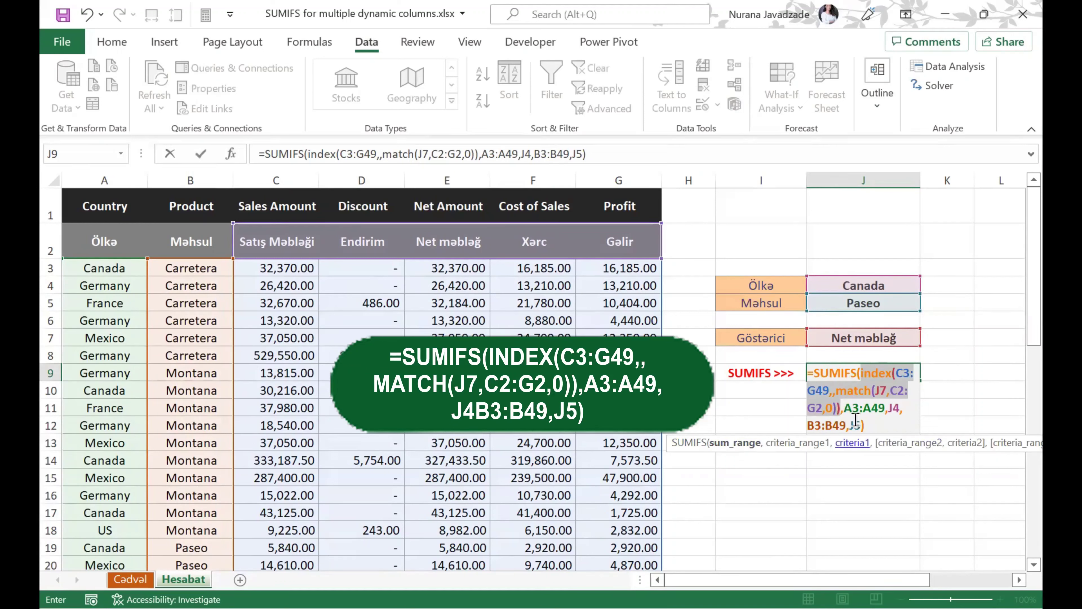
left_click(860, 408)
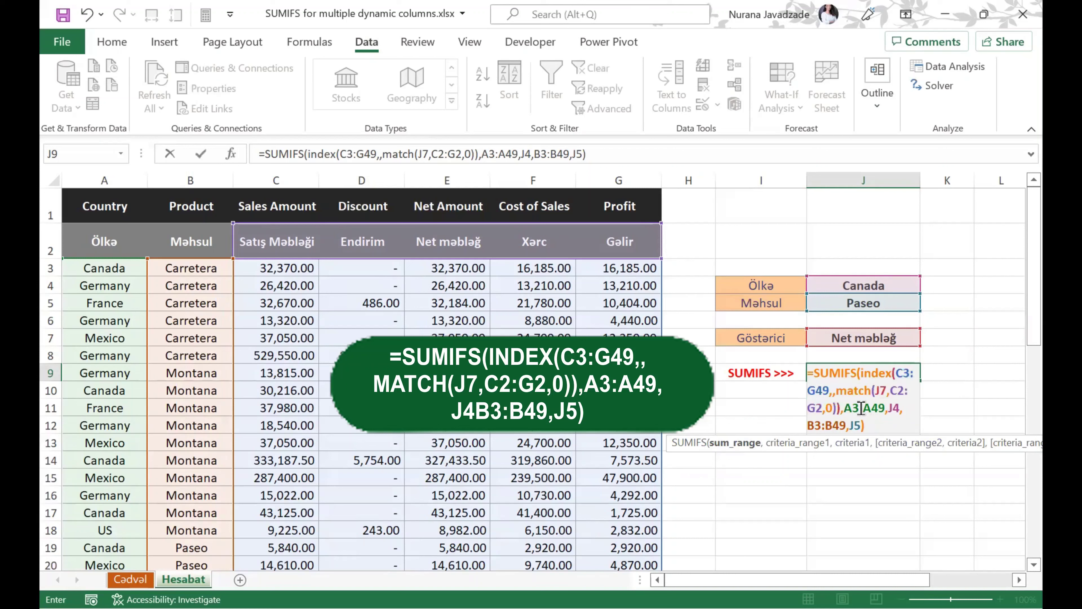
left_click(861, 409)
left_click(844, 425)
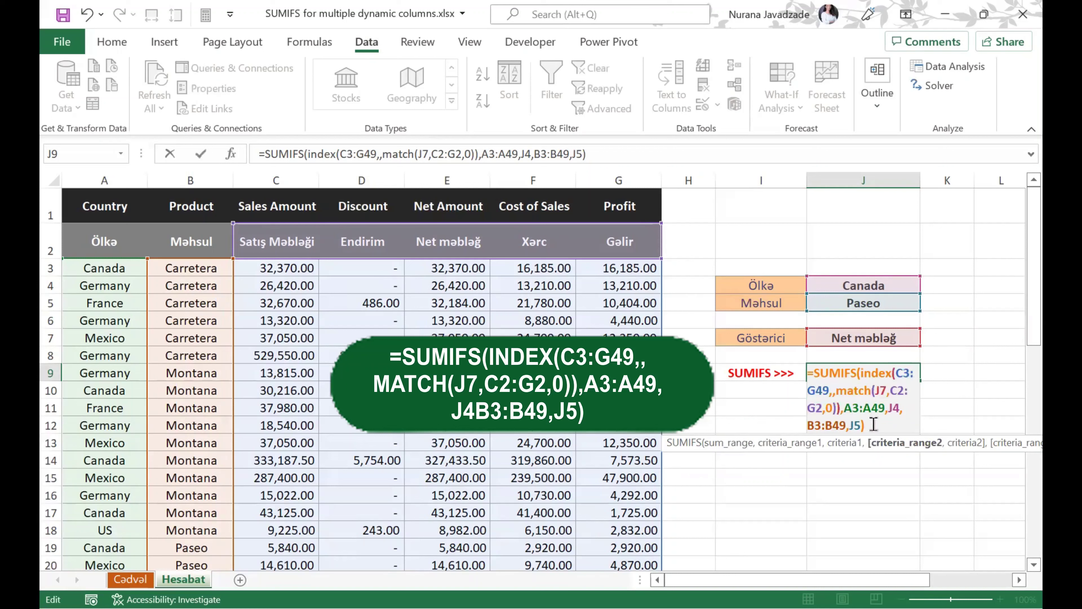
key("Return")
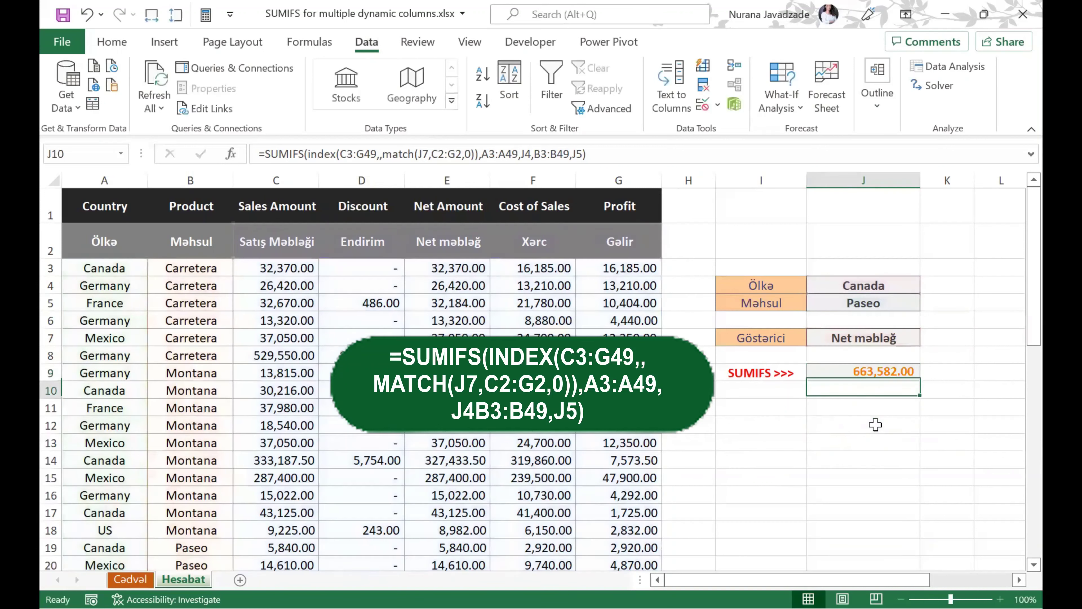
left_click(869, 370)
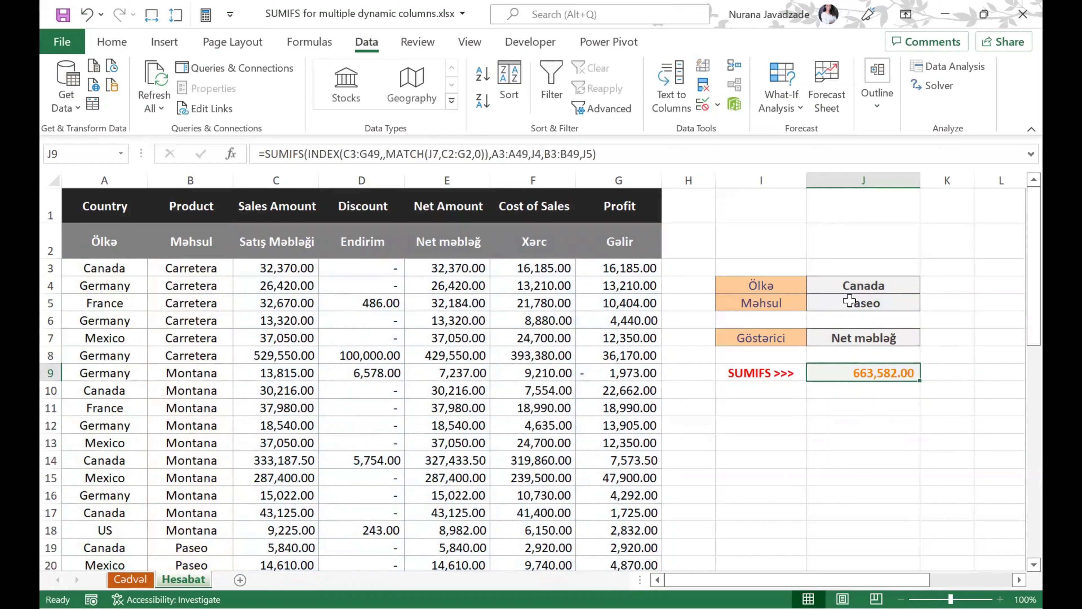
- Switch the J7 indicator to Satış Məbləği and review J9's formula
left_click(906, 337)
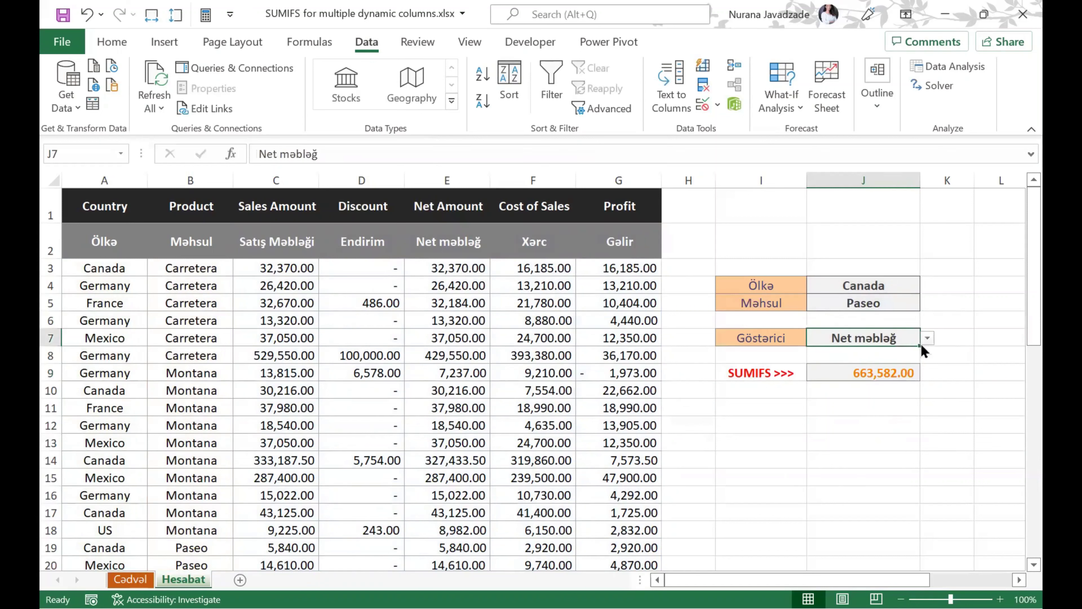
left_click(927, 338)
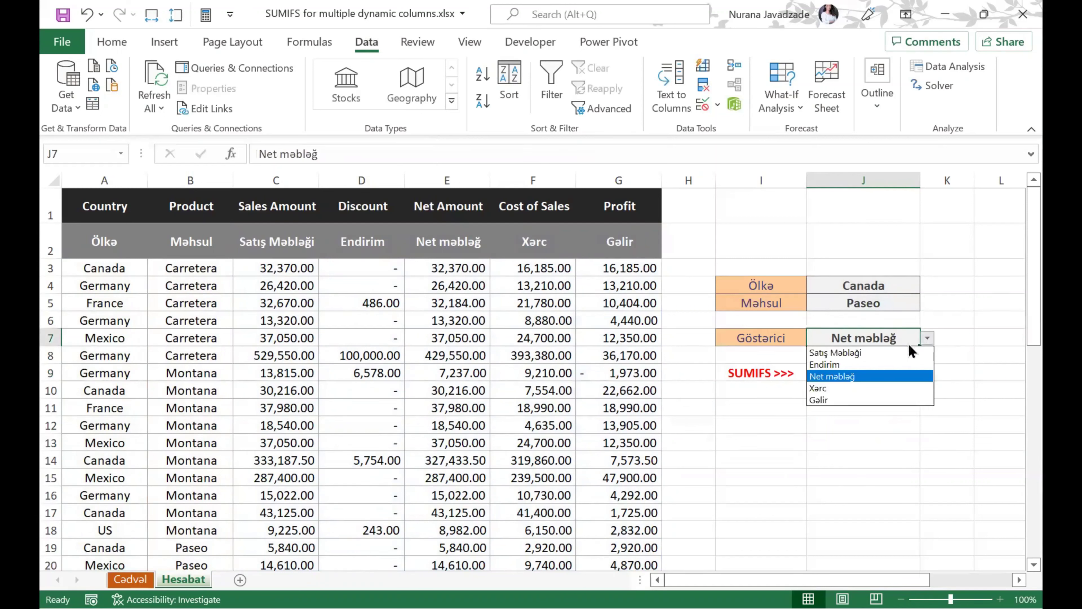
left_click(849, 353)
left_click(849, 374)
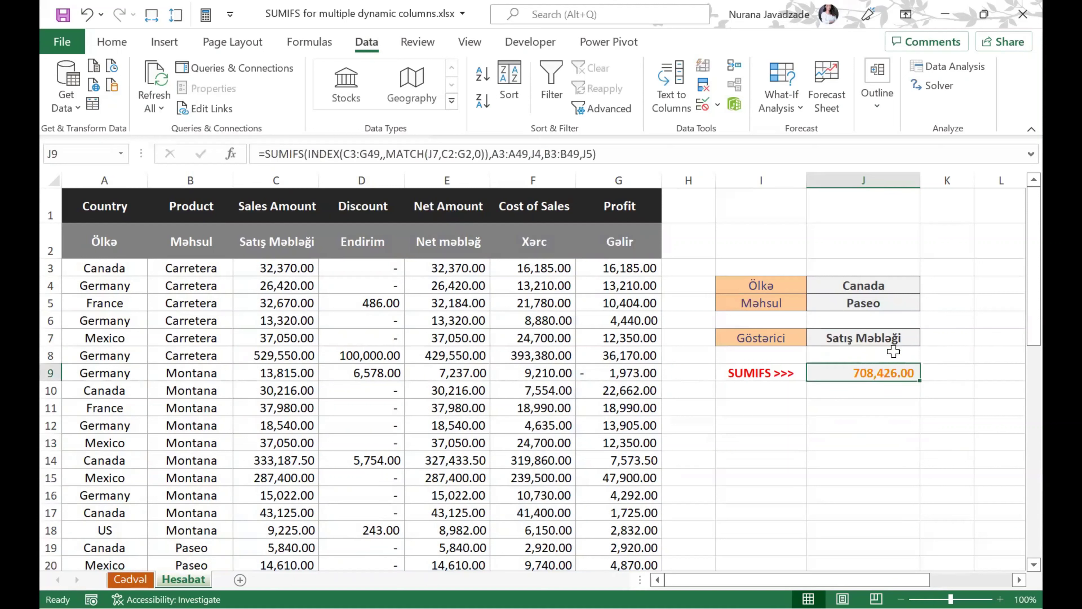
double_click(871, 374)
key("Escape")
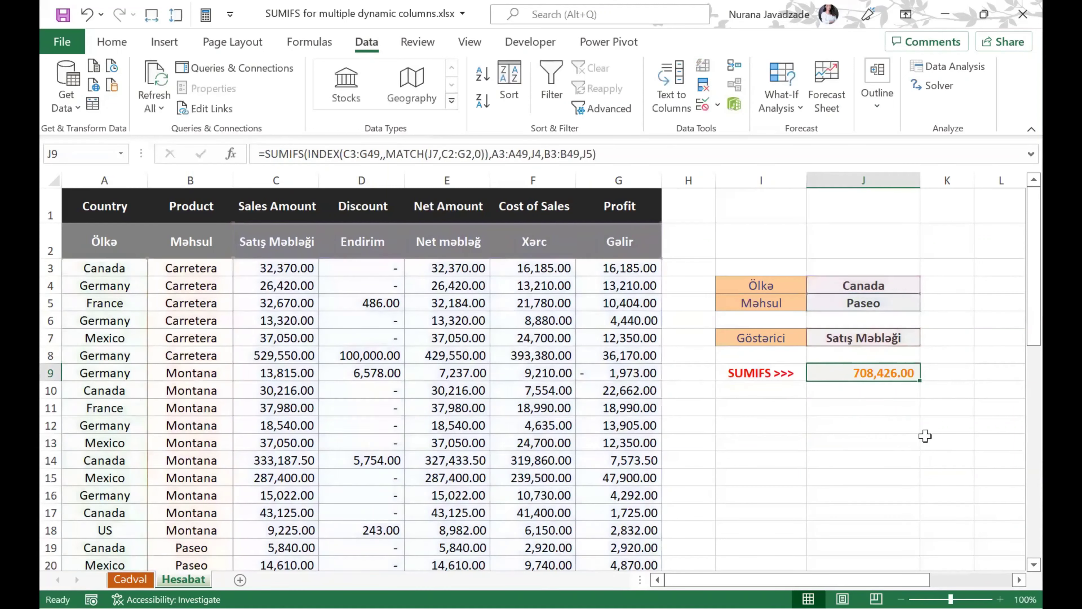
- Change the J4 country to Germany and check J9's 886,054.00 total
left_click(908, 346)
left_click(892, 284)
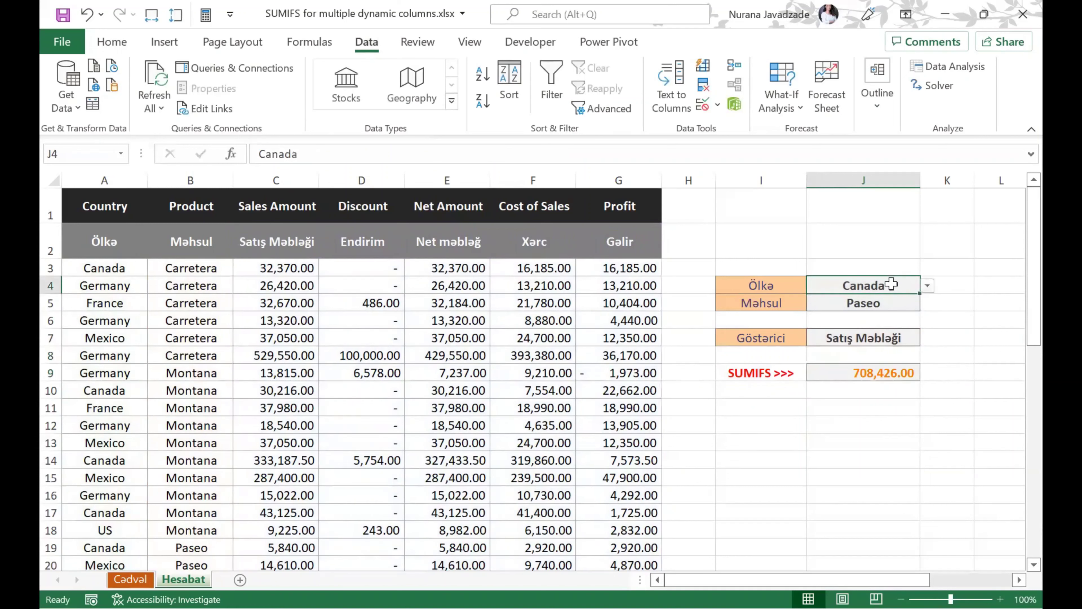
left_click(927, 286)
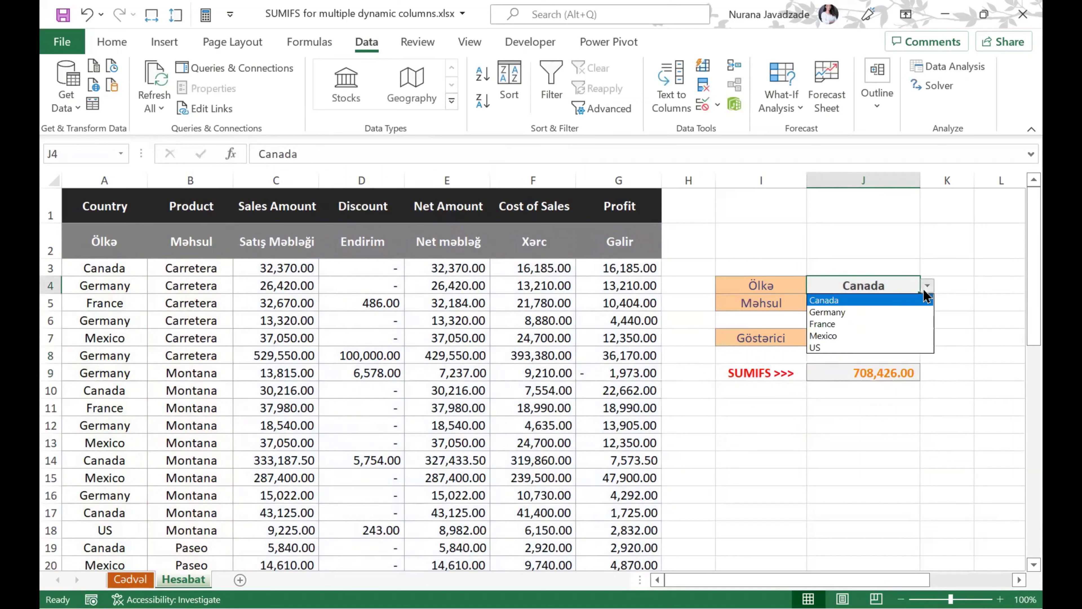
left_click(880, 319)
left_click(866, 371)
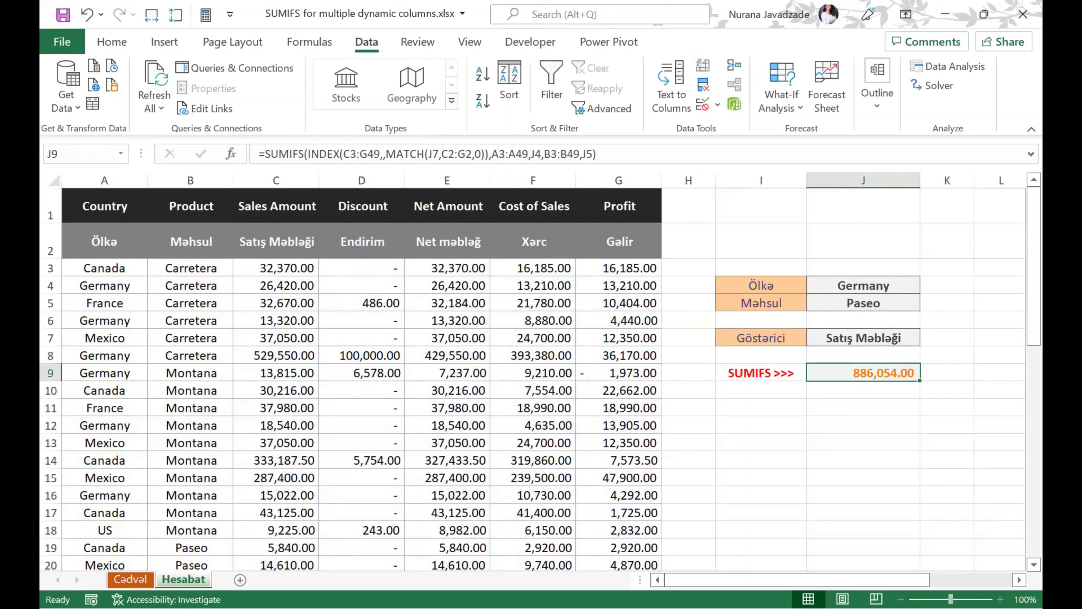
left_click(858, 523)
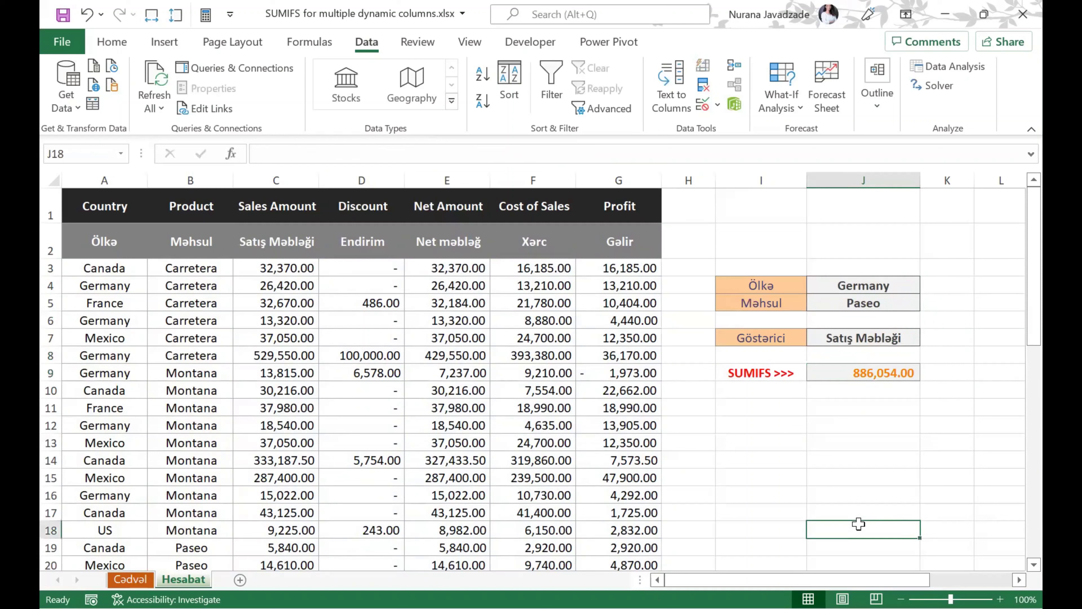
left_click(842, 369)
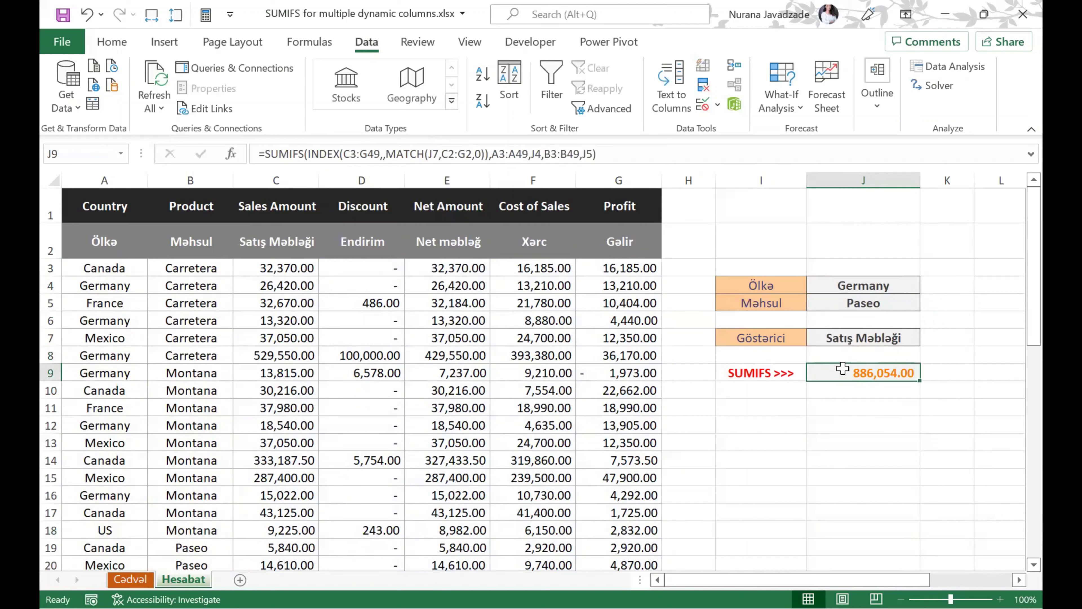